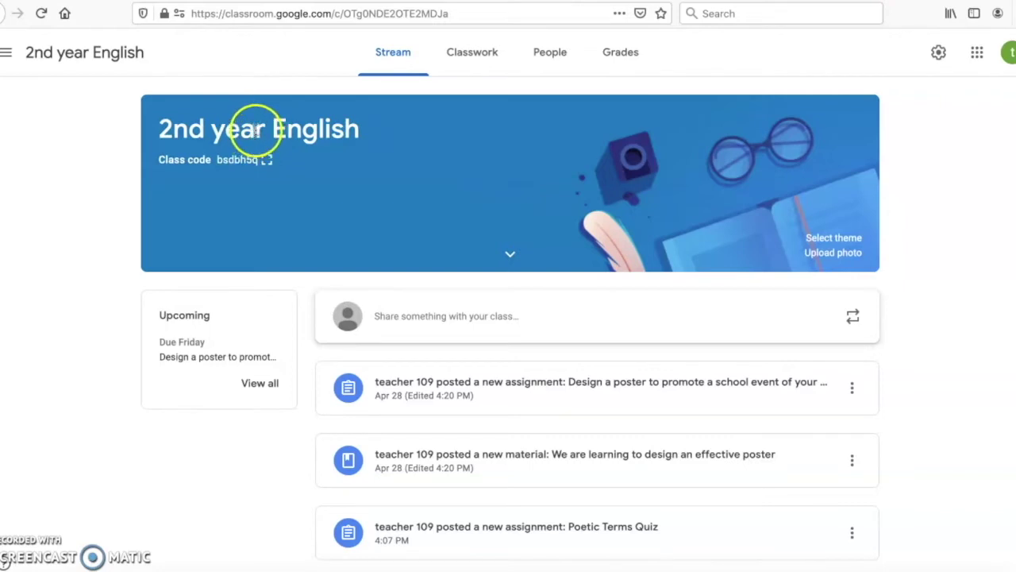
- Add a new topic named "The Novel" to the 2nd year English classwork
left_click_drag(257, 129, 363, 135)
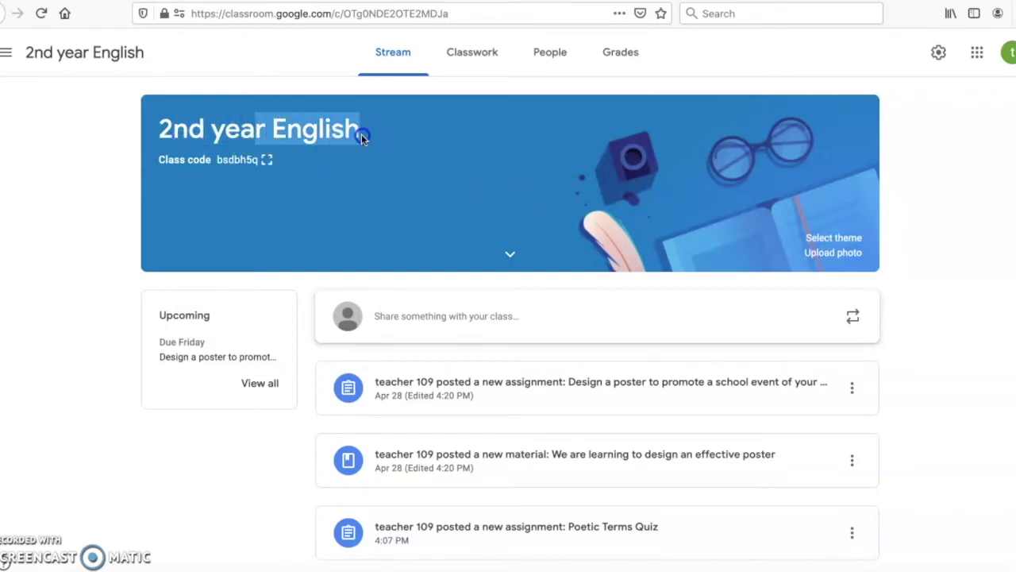
left_click(480, 62)
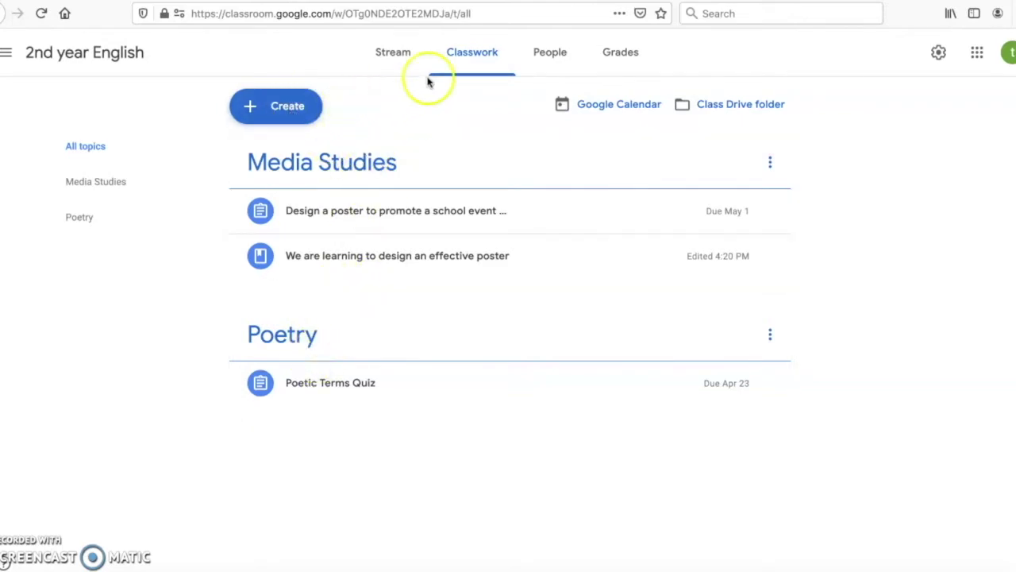
left_click(279, 108)
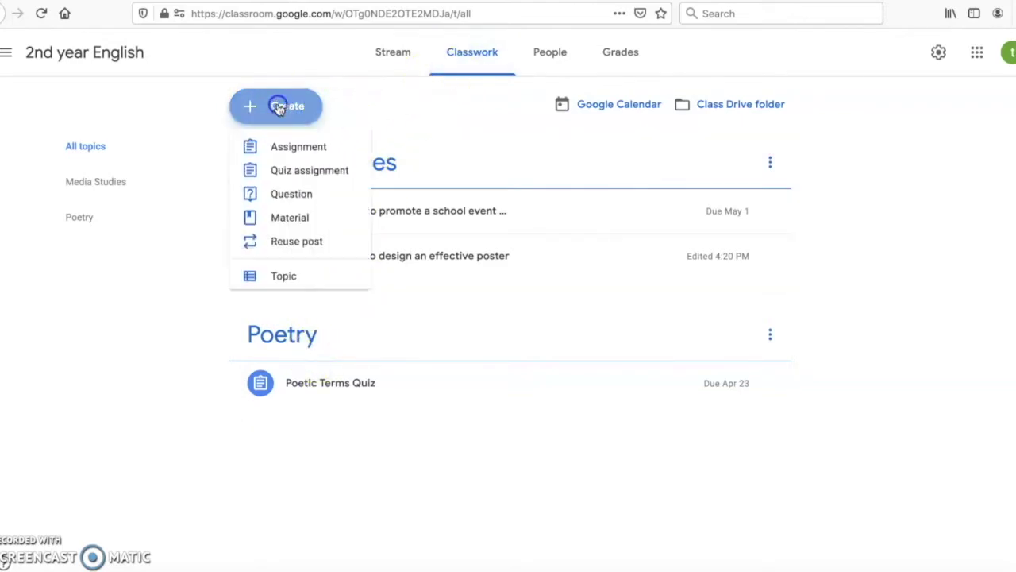
left_click(308, 279)
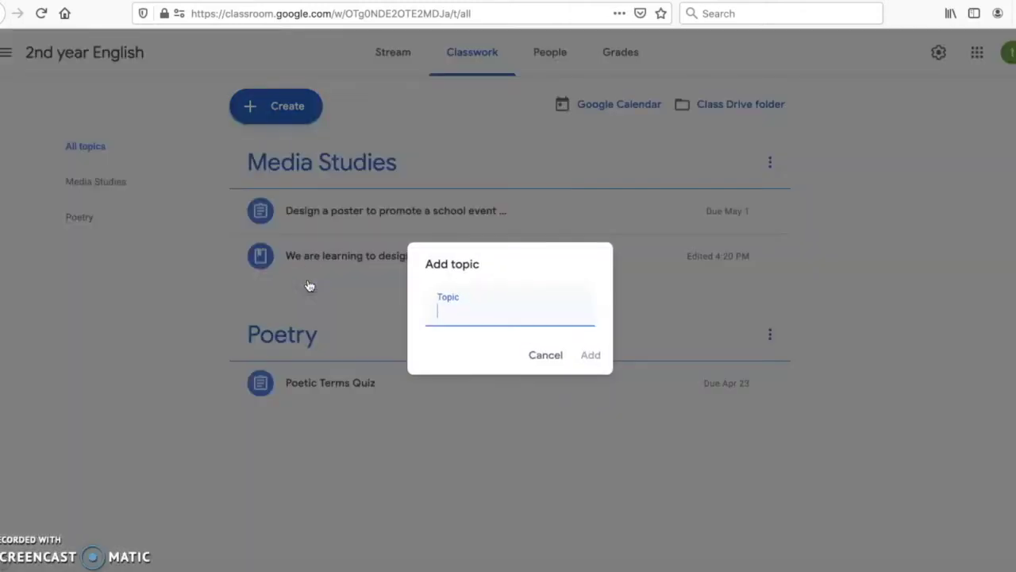
type("The Novel")
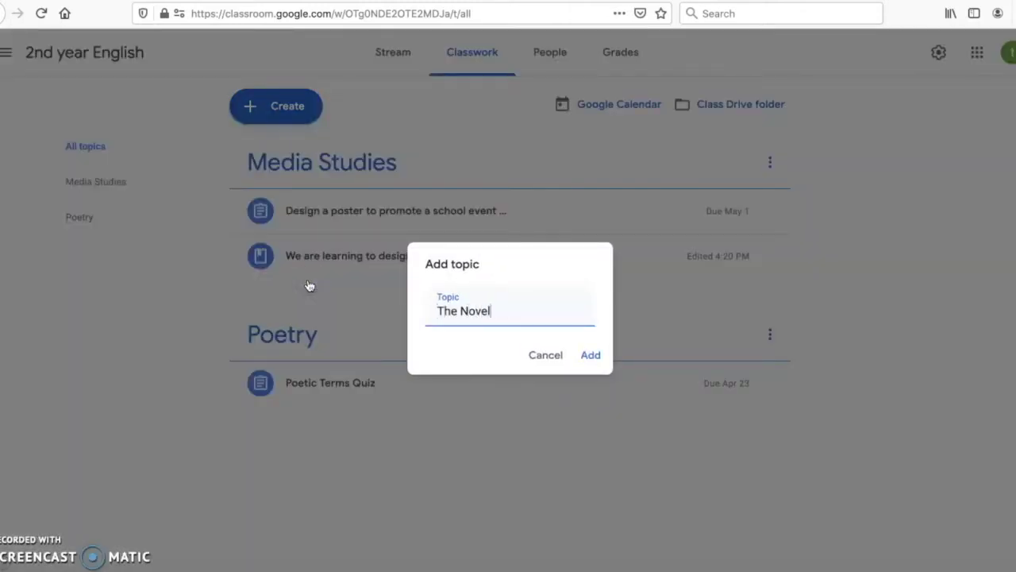
left_click(591, 359)
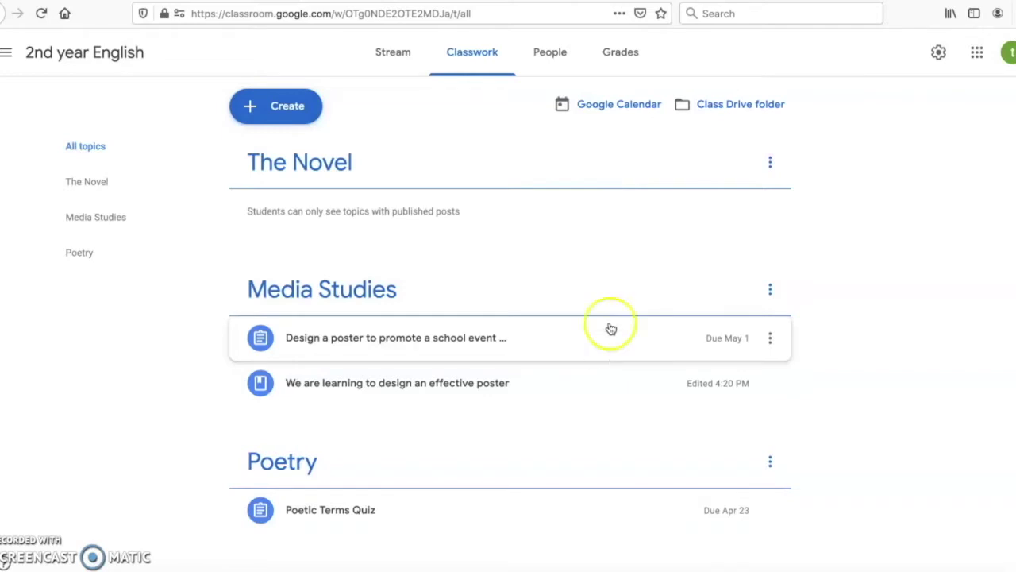
- Create a class material titled "Learning Intention: We are learning to write a book review"
left_click(294, 111)
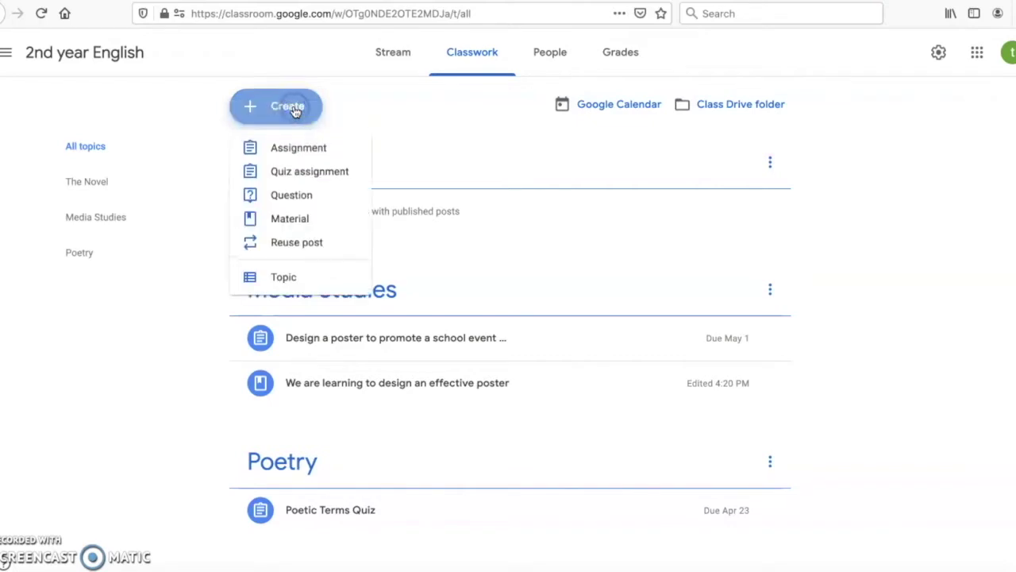
left_click(284, 143)
left_click(304, 218)
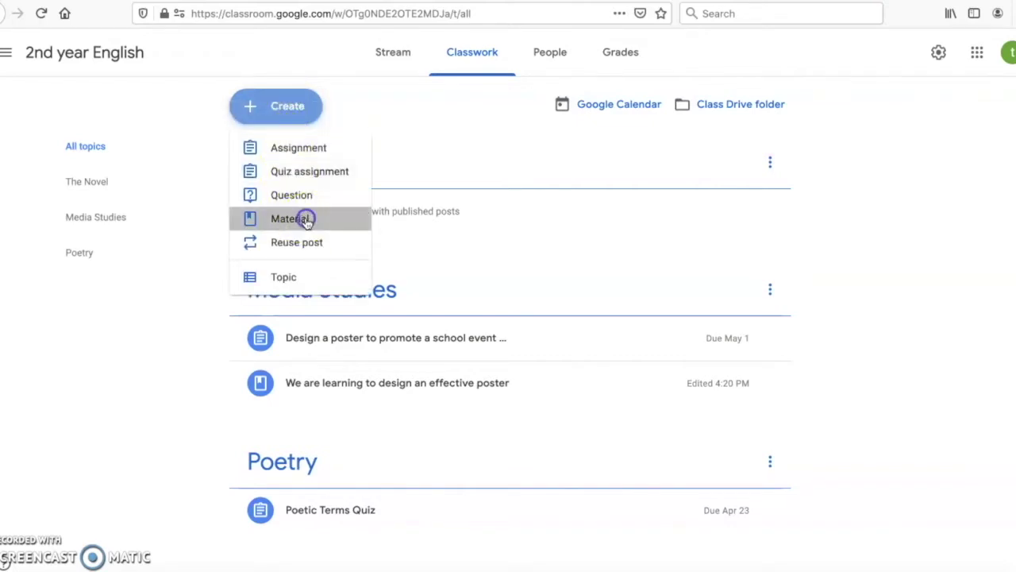
left_click(89, 110)
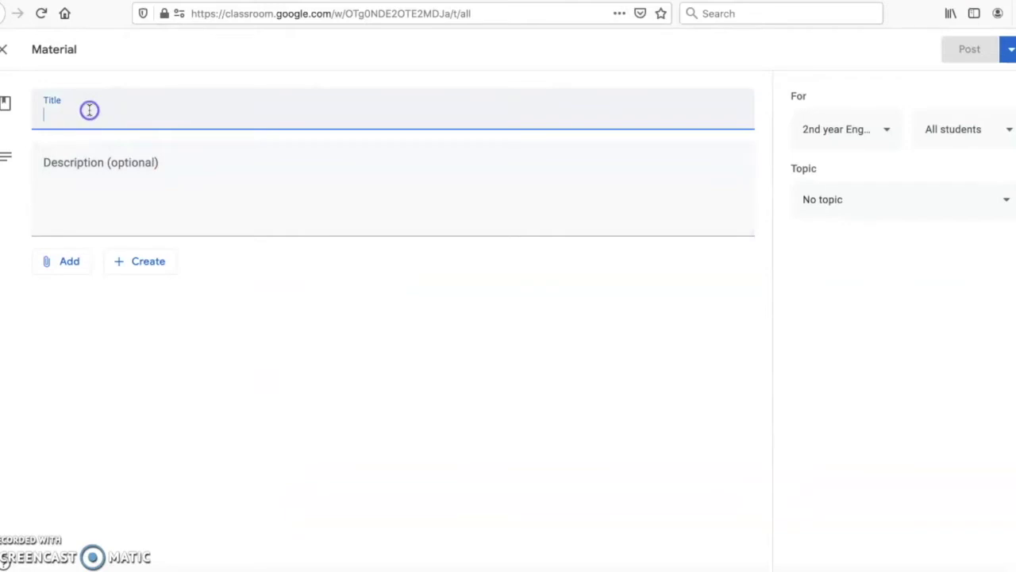
type("L")
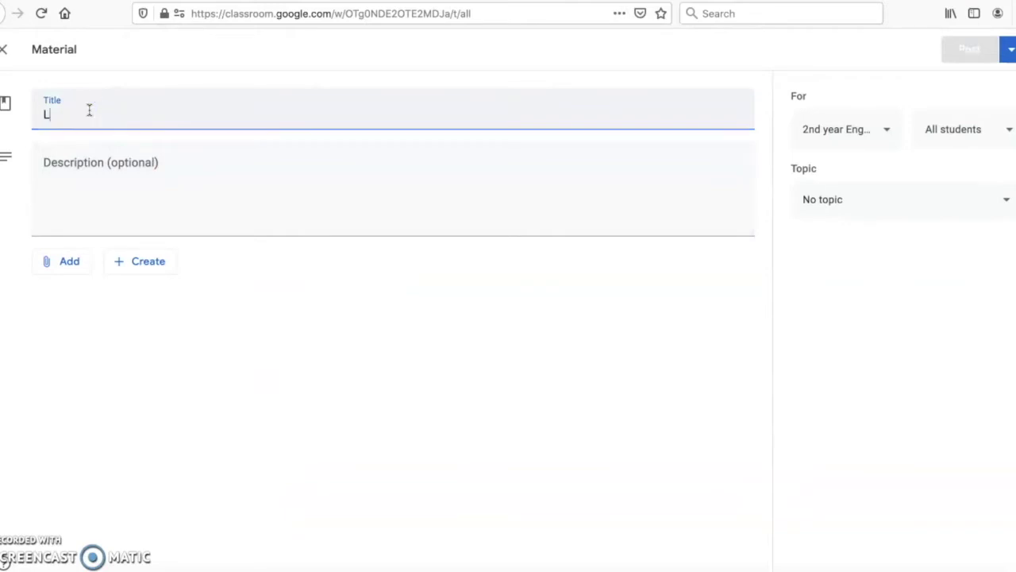
type("earning Intention: We are ")
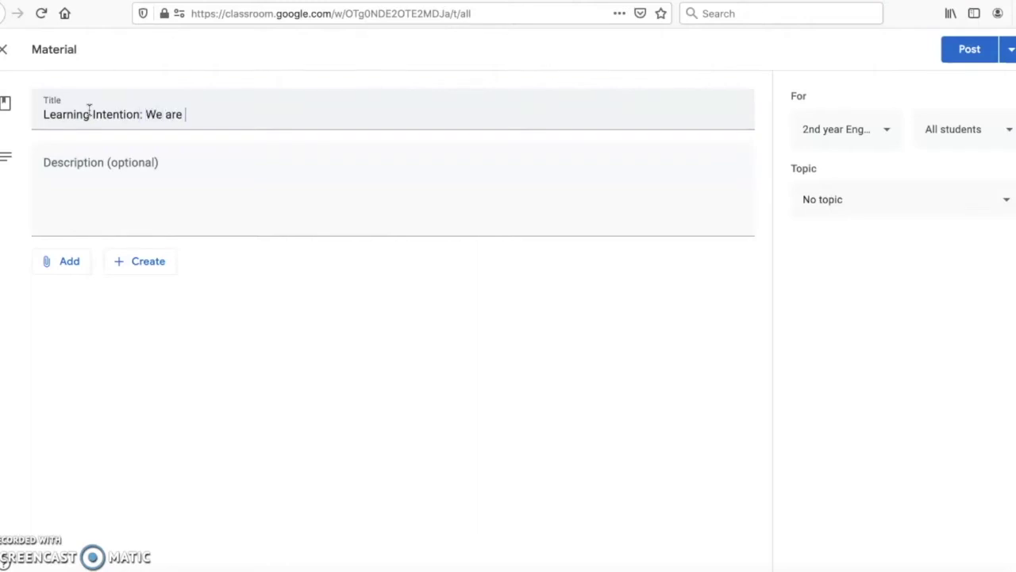
type("learning to write a book r")
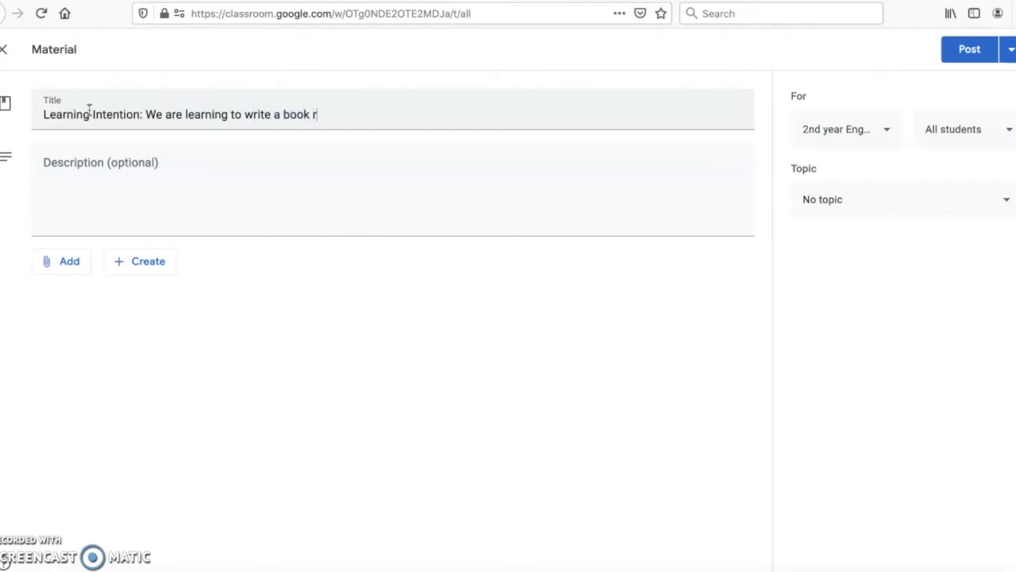
type("eview")
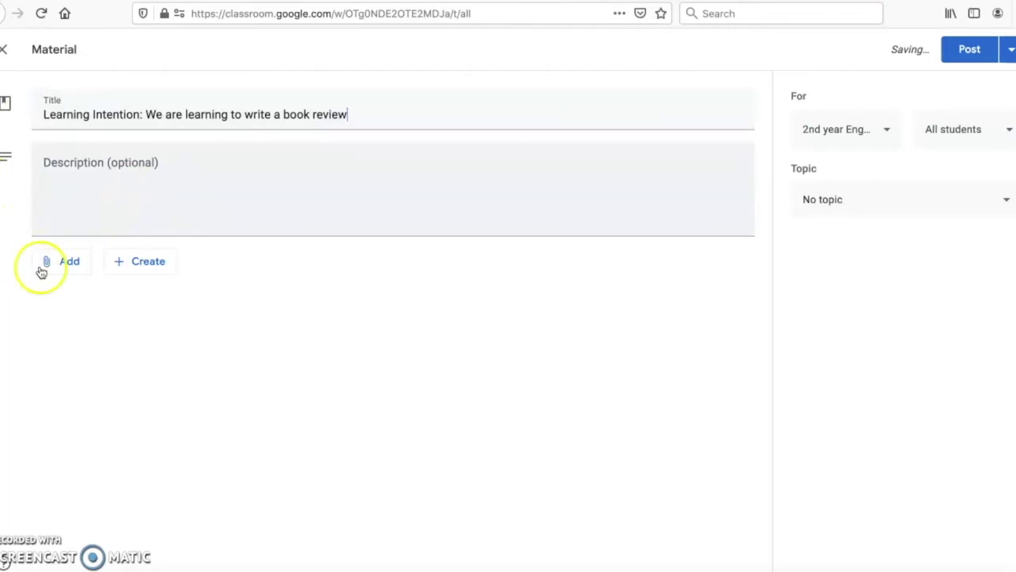
- Attach the Google Drive document "Learning Intentions, success criteria - write a book report" to the material
left_click(62, 270)
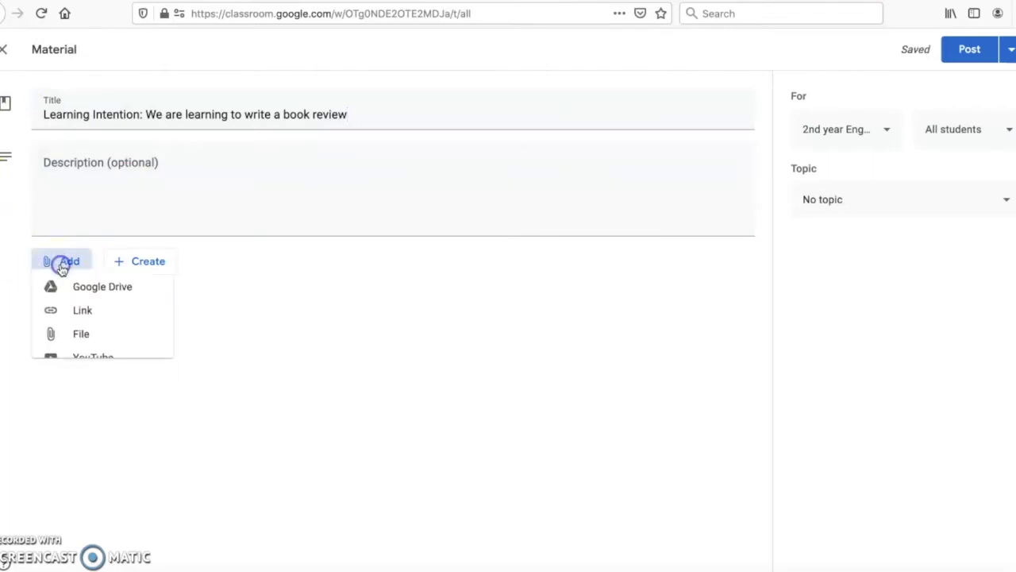
left_click(103, 295)
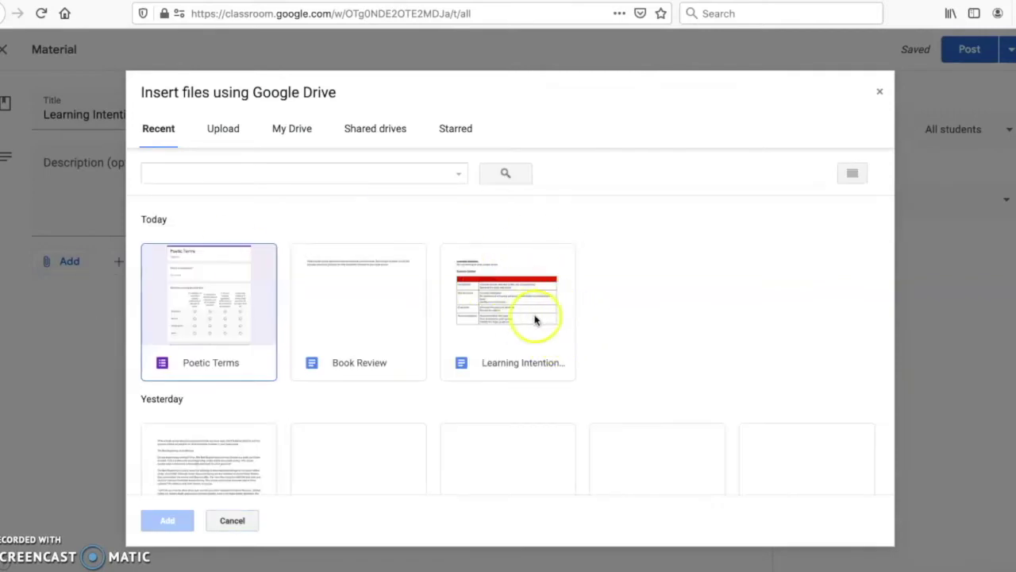
left_click(530, 362)
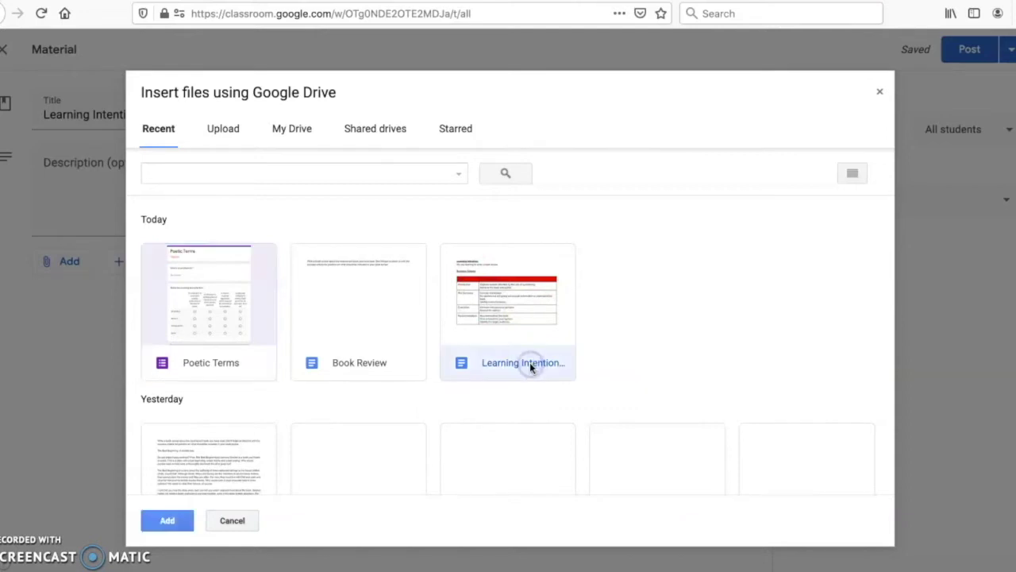
left_click(170, 520)
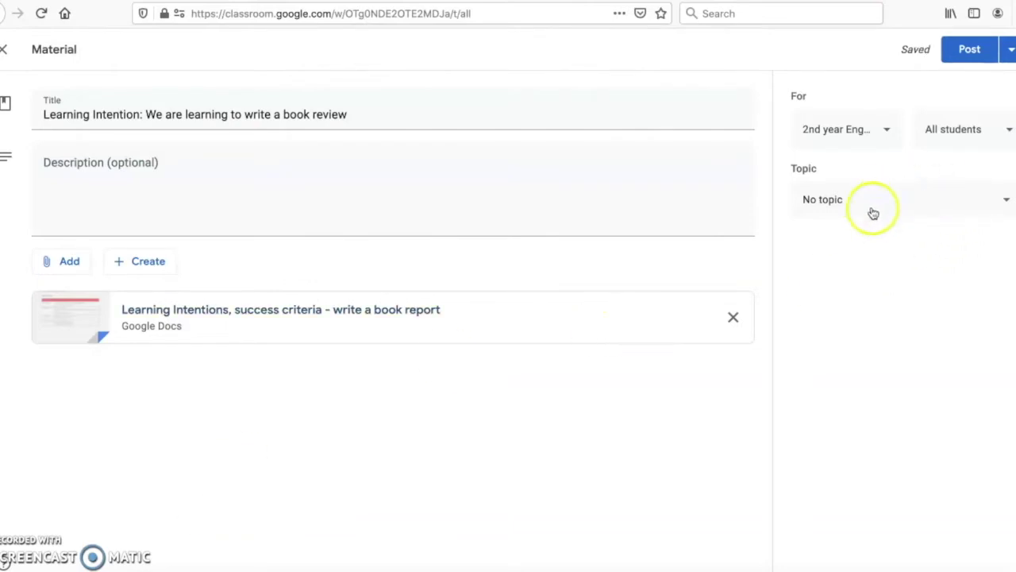
- File the material under the topic "The Novel" and post it to the class
left_click(1005, 202)
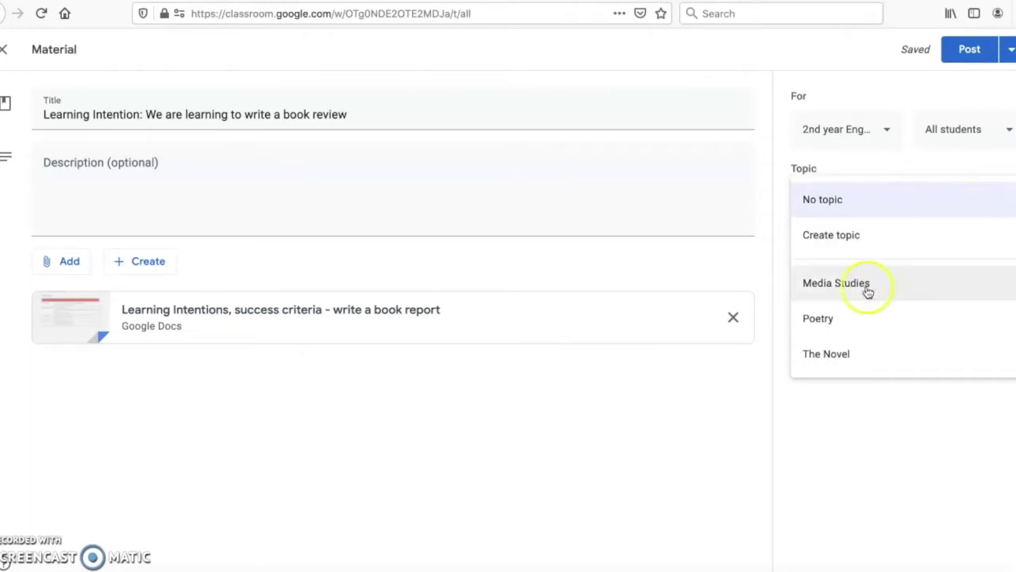
left_click(860, 360)
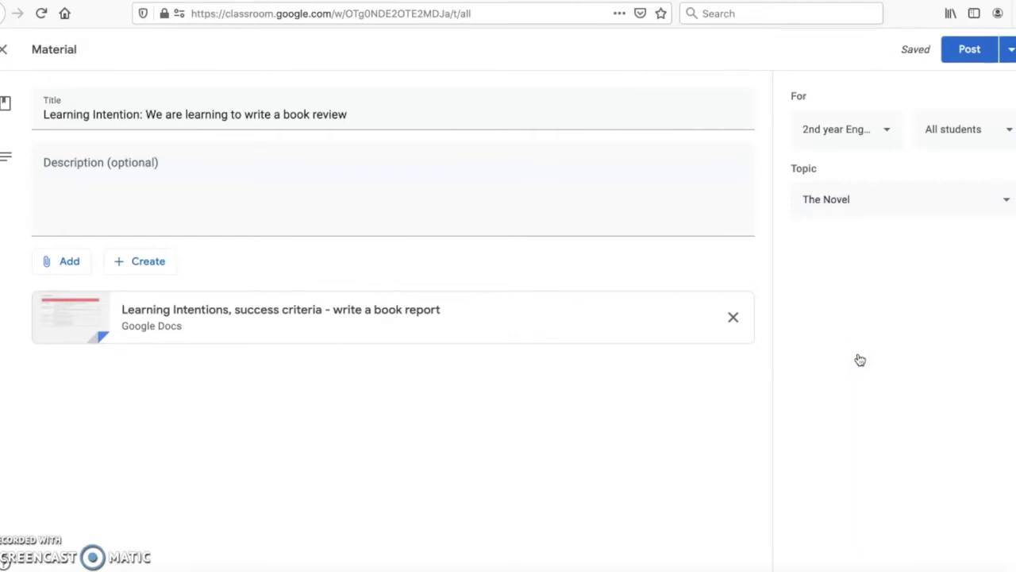
left_click(980, 41)
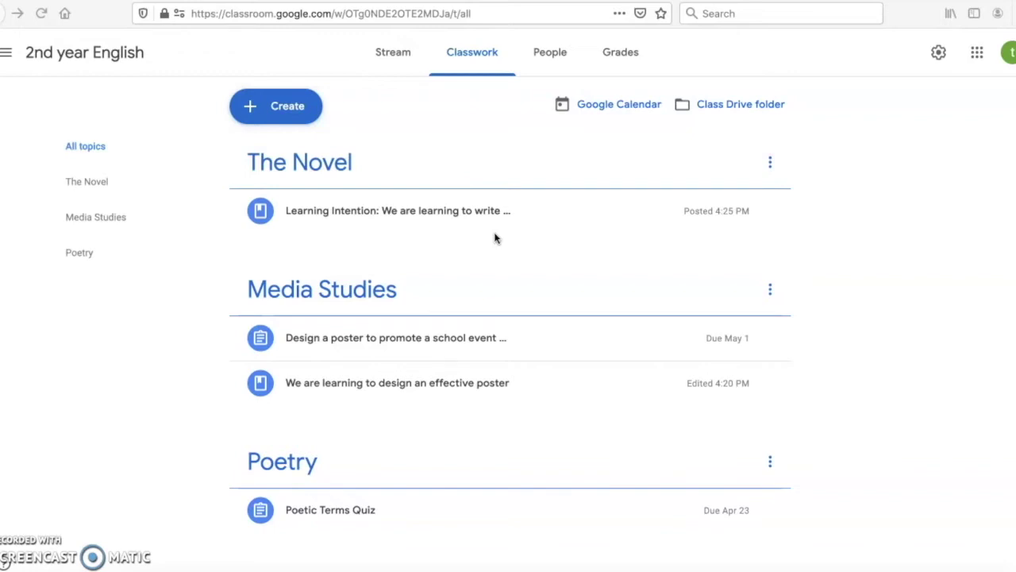
- Create a new assignment titled "Write a book review"
left_click(286, 115)
left_click(308, 149)
left_click(126, 113)
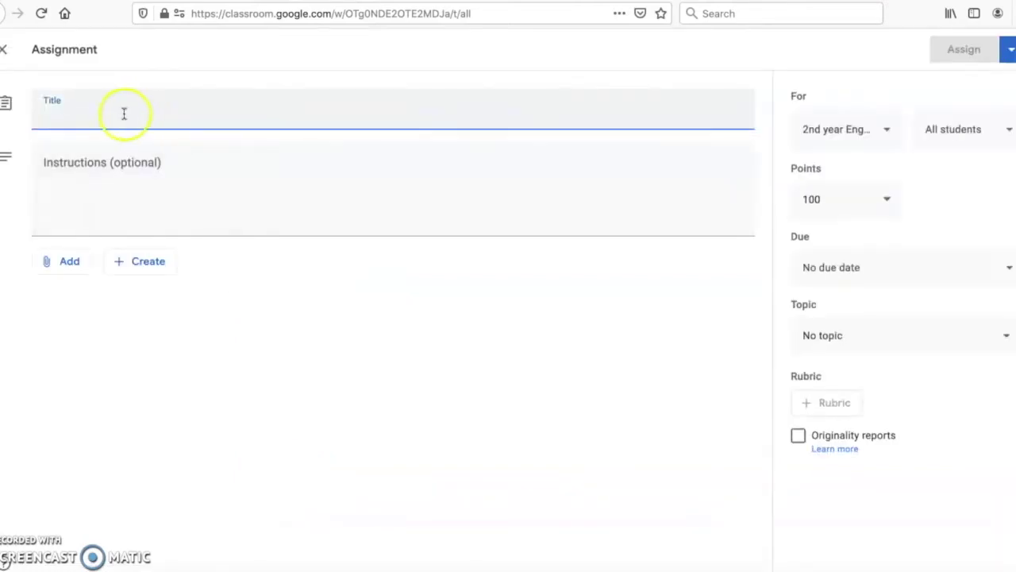
type("Write a book")
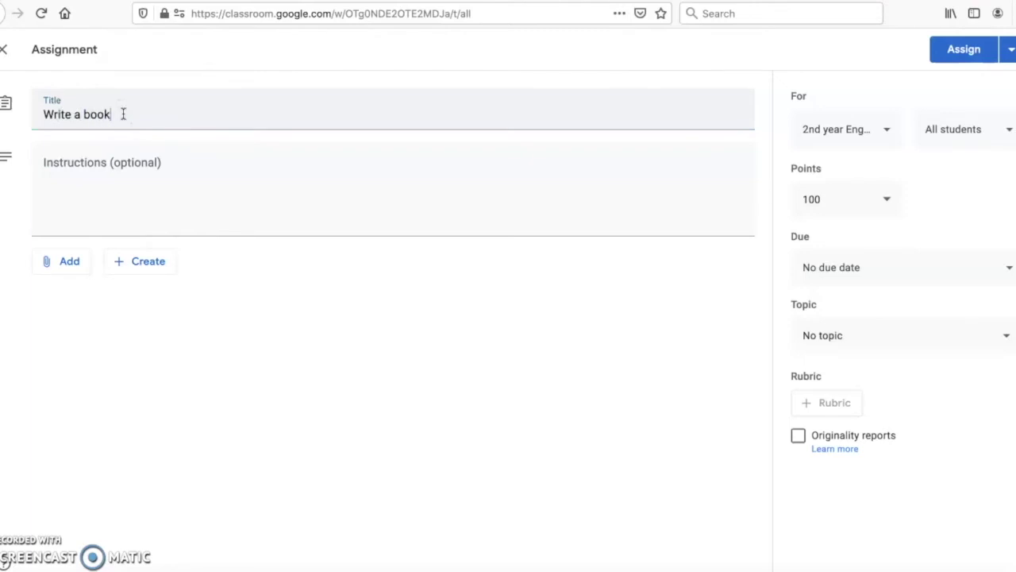
type(" review")
- Add assignment instructions to review the most recent book read and check the success criteria for pointers on what to include
left_click(100, 164)
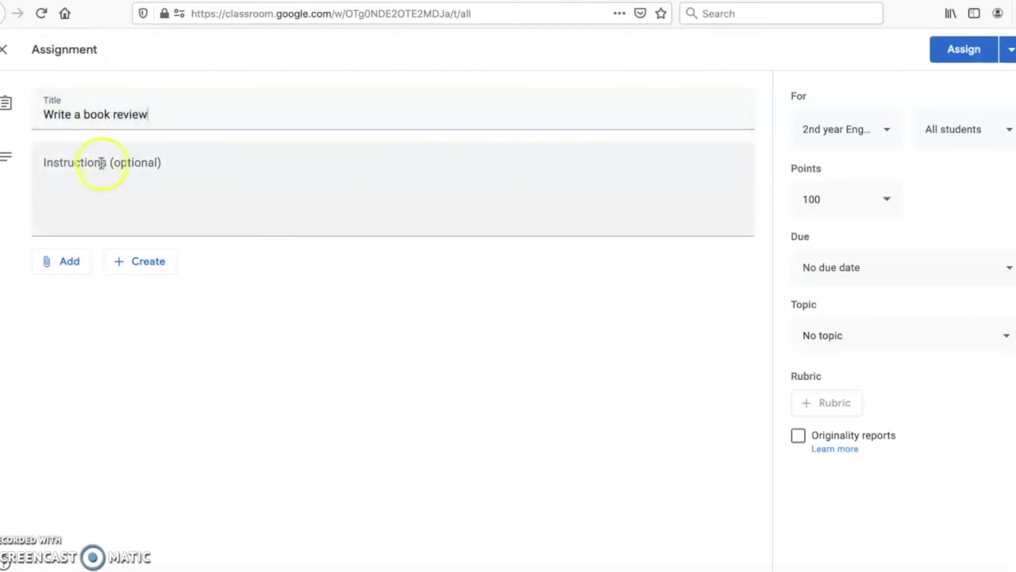
type("Write a book review about the most recent book you have read. Don't forget to check in with the success criteria for pointers on what should be included in your book review")
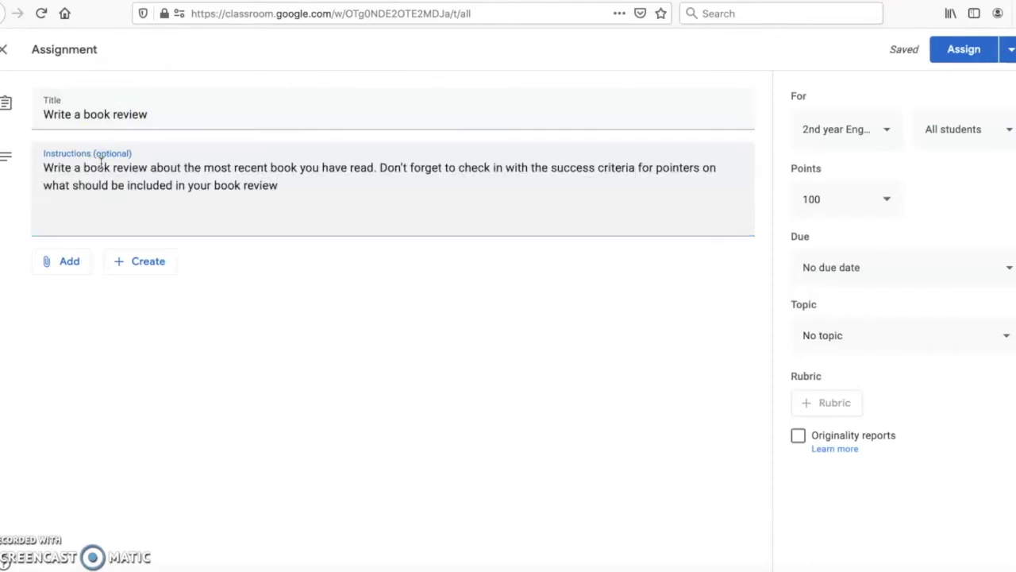
left_click(147, 178)
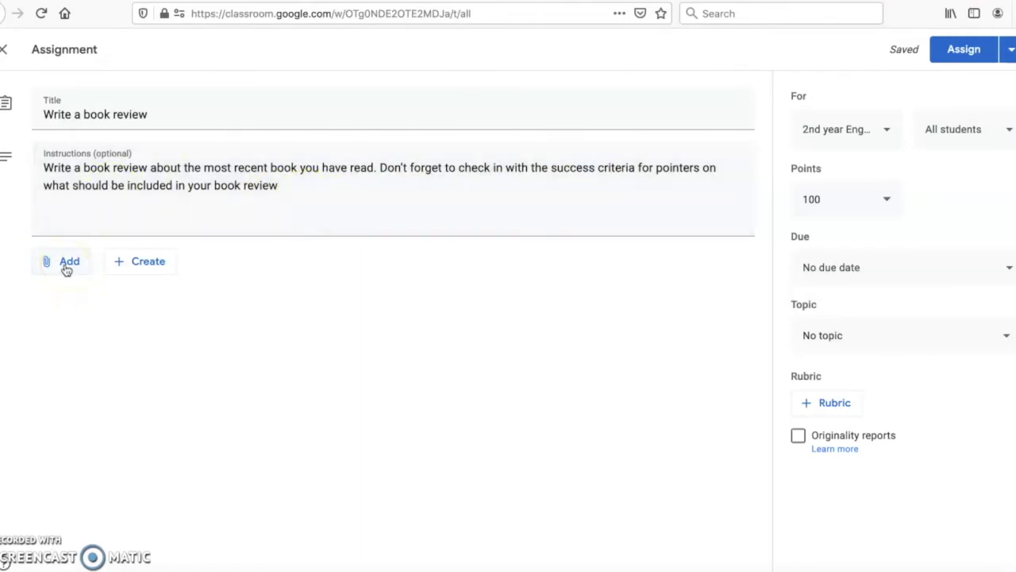
- Create a new Google Docs document attached to the assignment and name it "Book Report"
left_click(155, 268)
left_click(172, 301)
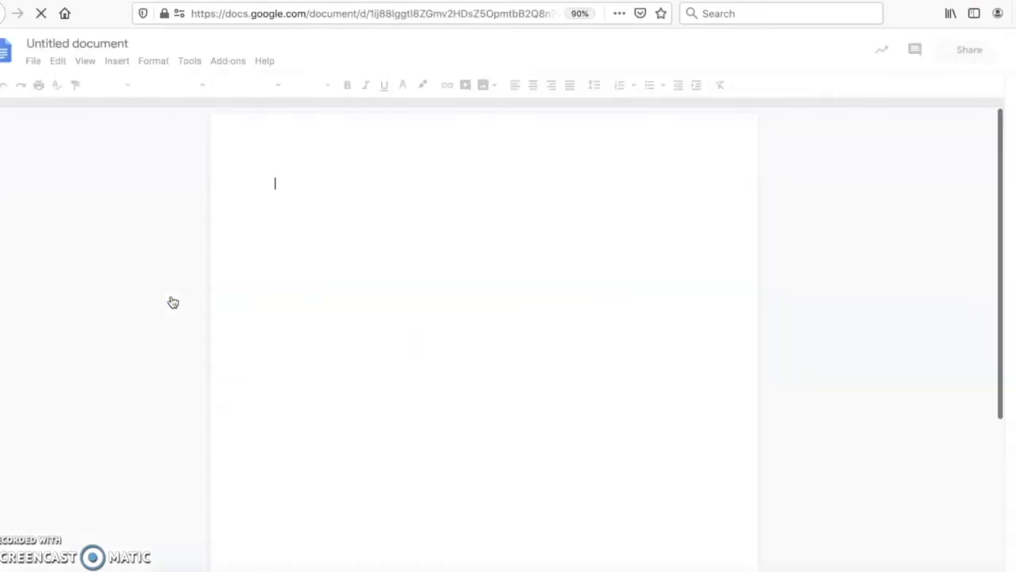
left_click(132, 41)
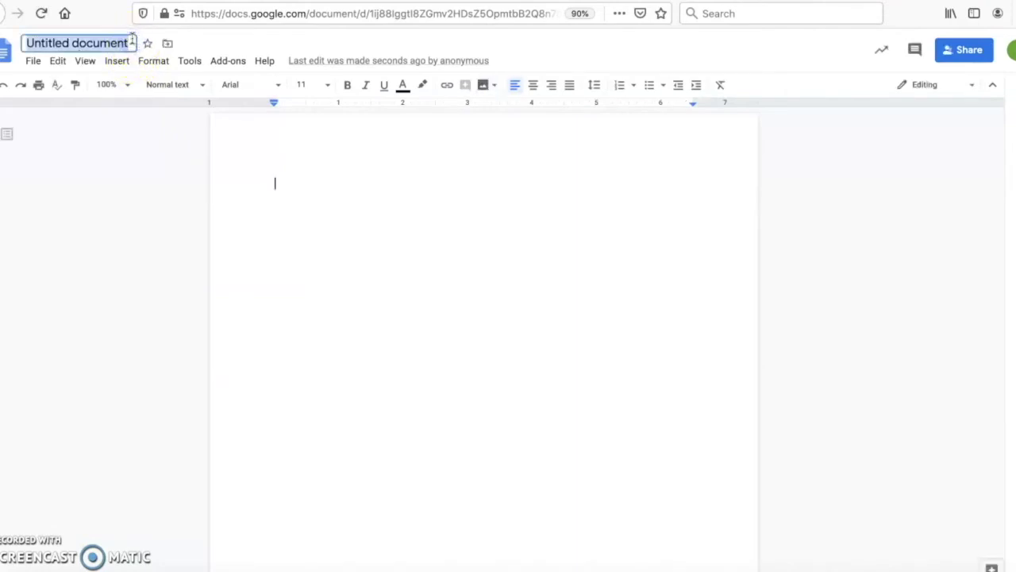
type("Book")
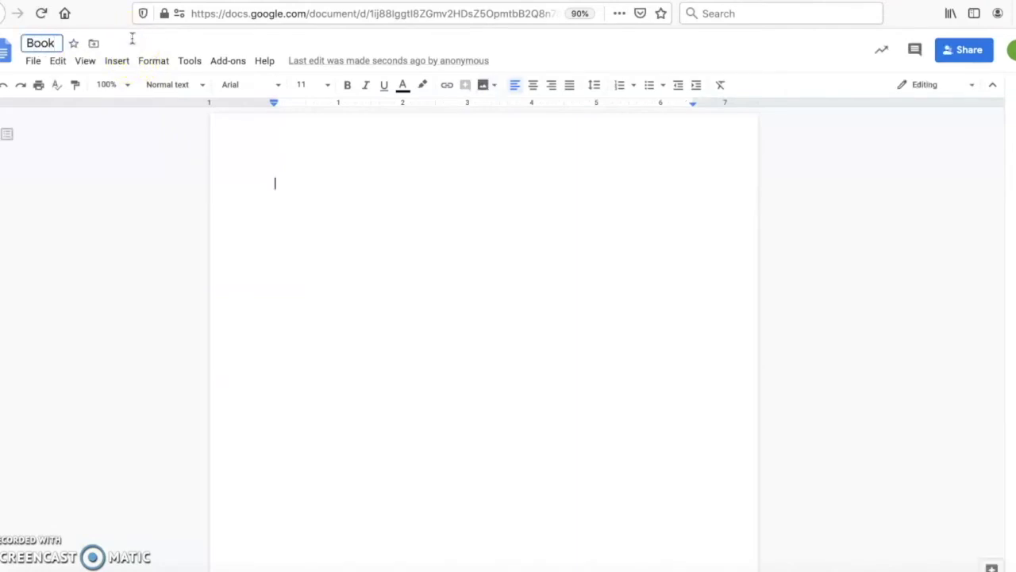
type(" Report")
- Put the same book review instructions in the document body, then close the document to return to the assignment
left_click(277, 186)
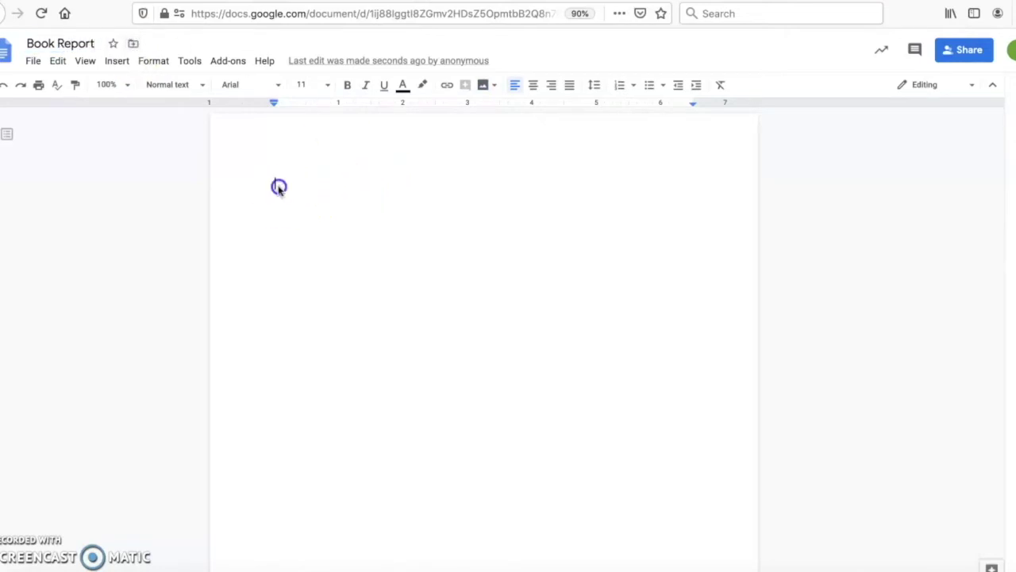
type("Write a book review about the most recent book you have read. Don't forget to check in with the success criteria for pointers on what should be included in your book review")
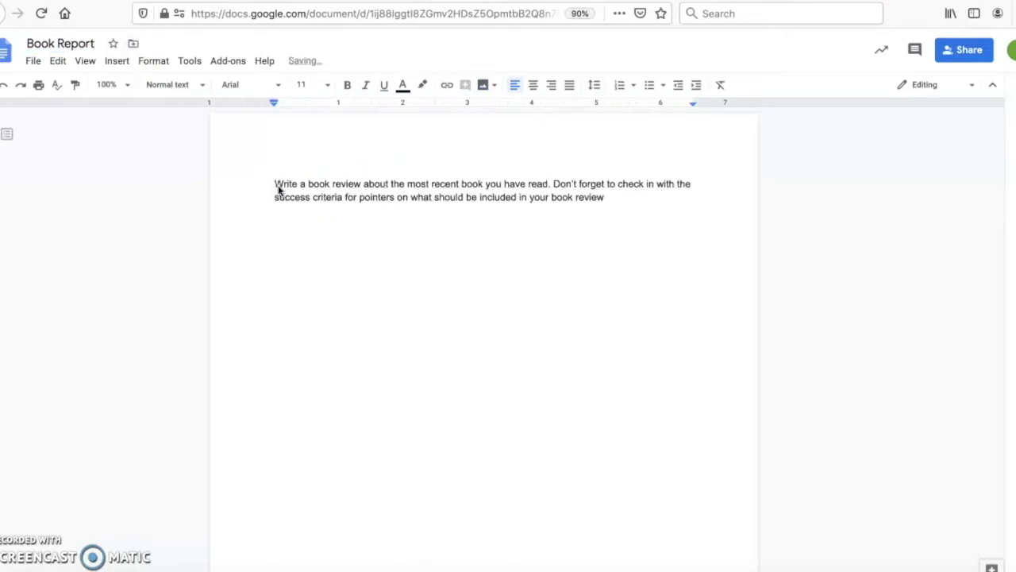
left_click(347, 220)
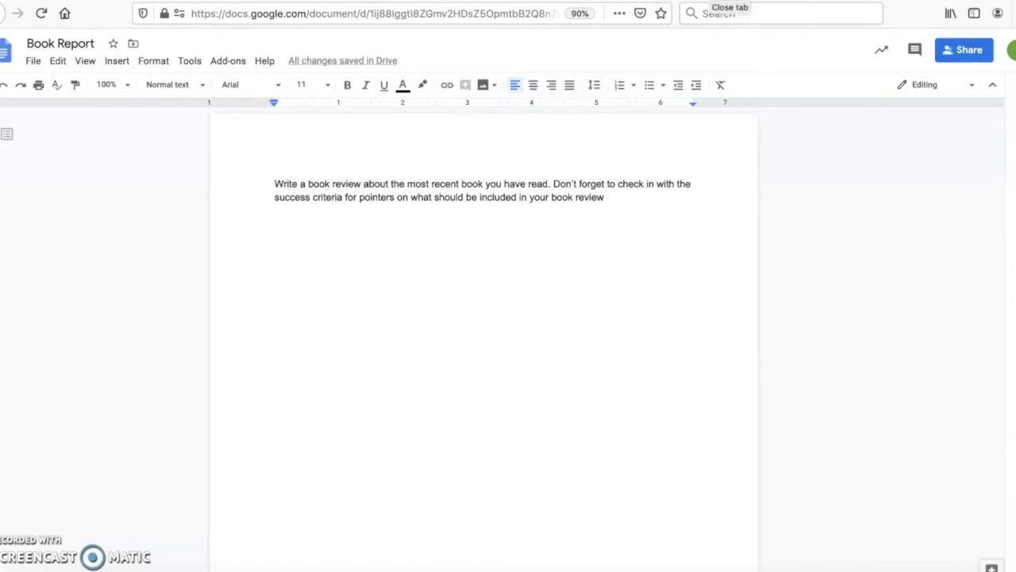
key("ctrl+w")
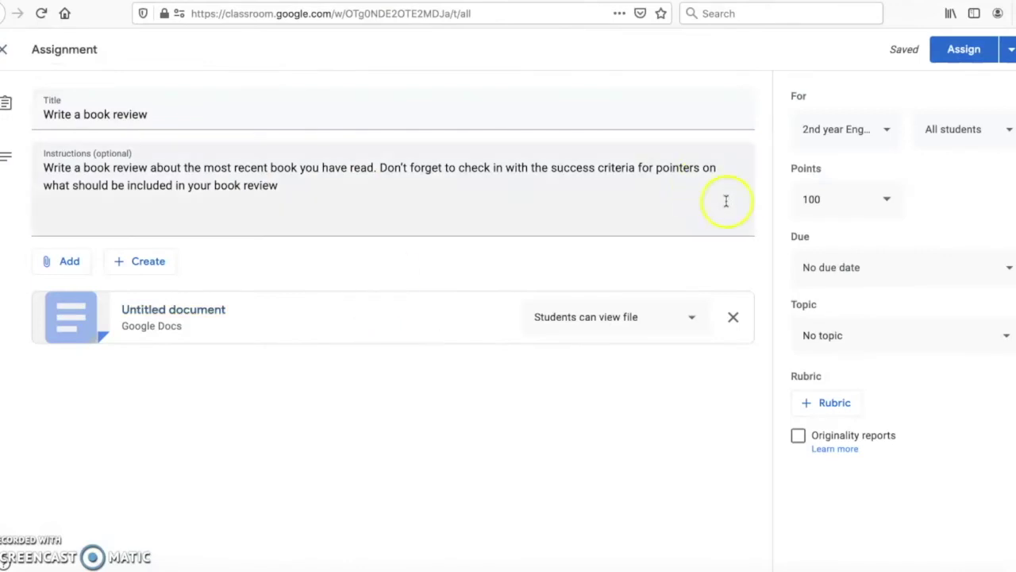
- Set the attached document's sharing option to make a copy for each student
left_click(693, 320)
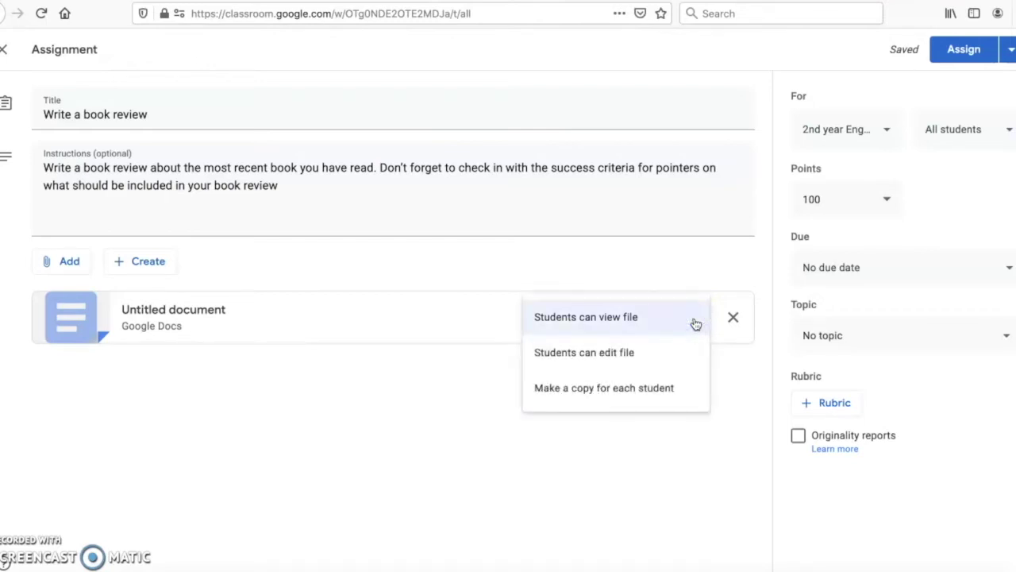
left_click(640, 363)
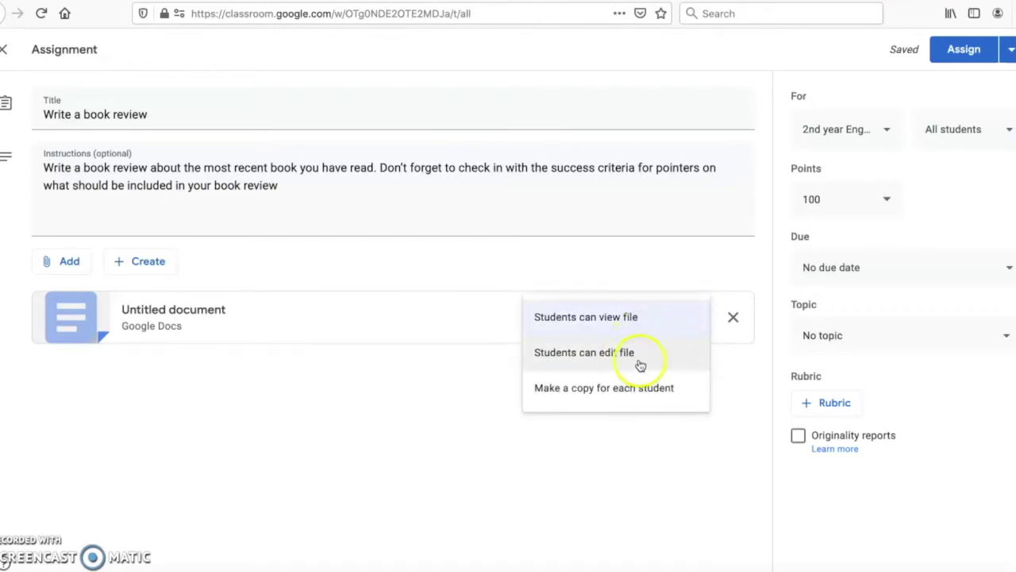
left_click(664, 394)
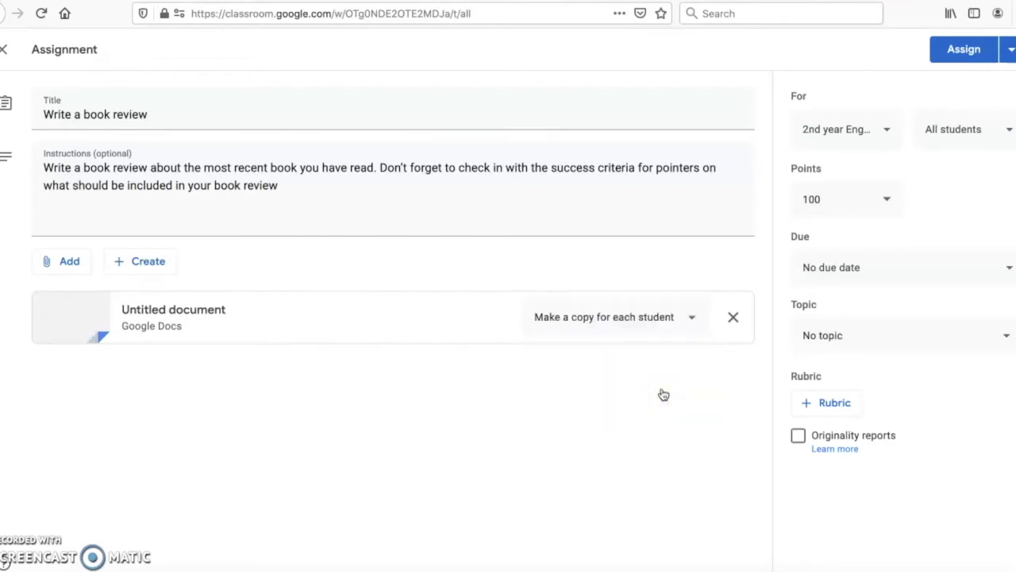
- Set the assignment's due date to May 7, 2020, leaving the time empty
left_click(649, 352)
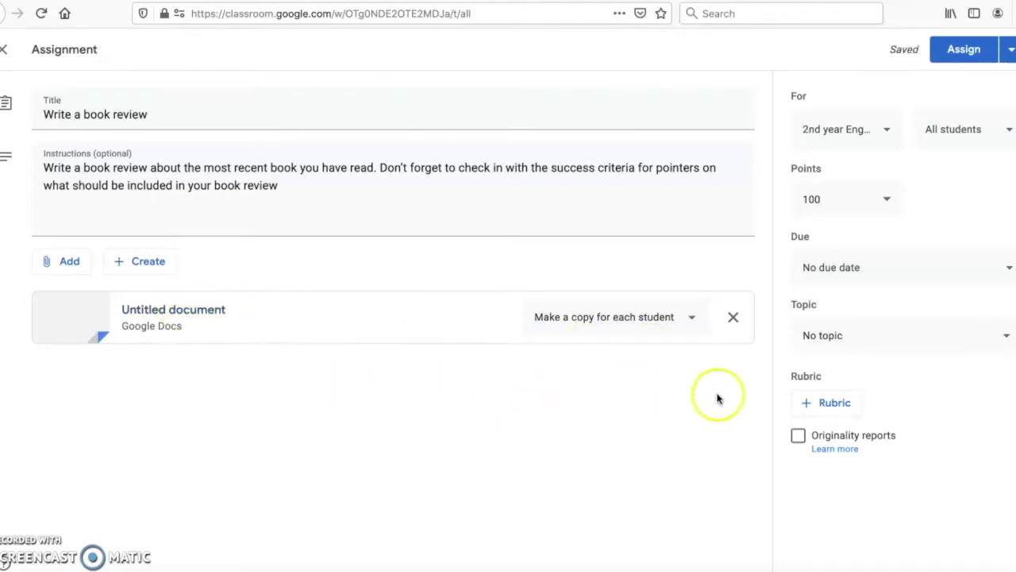
left_click(1008, 272)
left_click(935, 328)
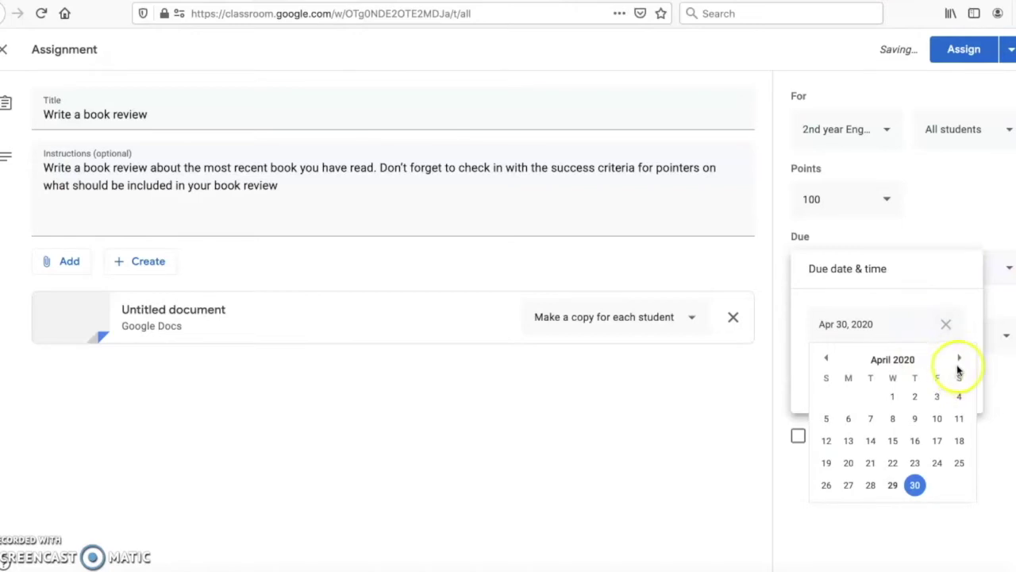
left_click(959, 359)
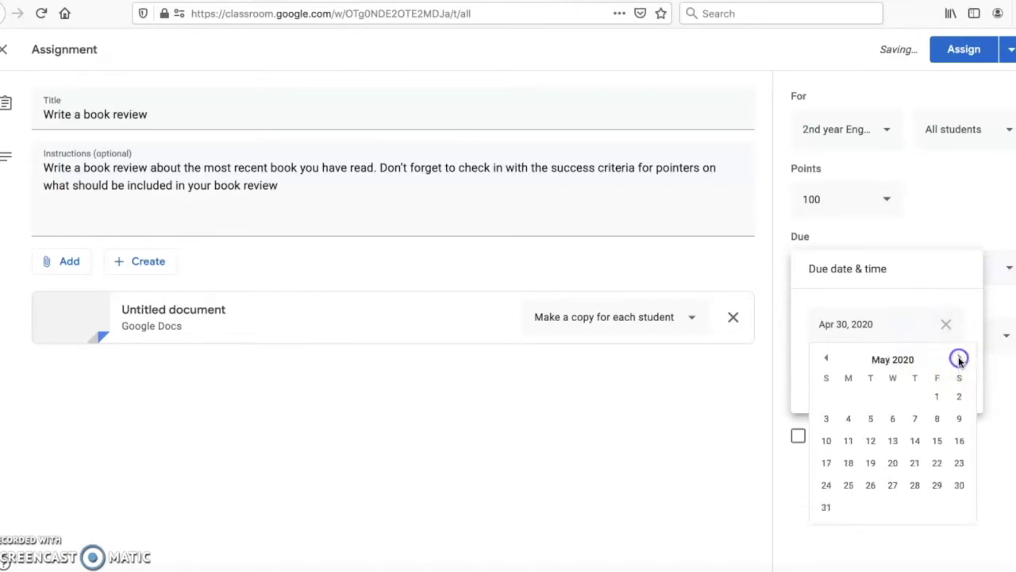
left_click(916, 421)
left_click(925, 471)
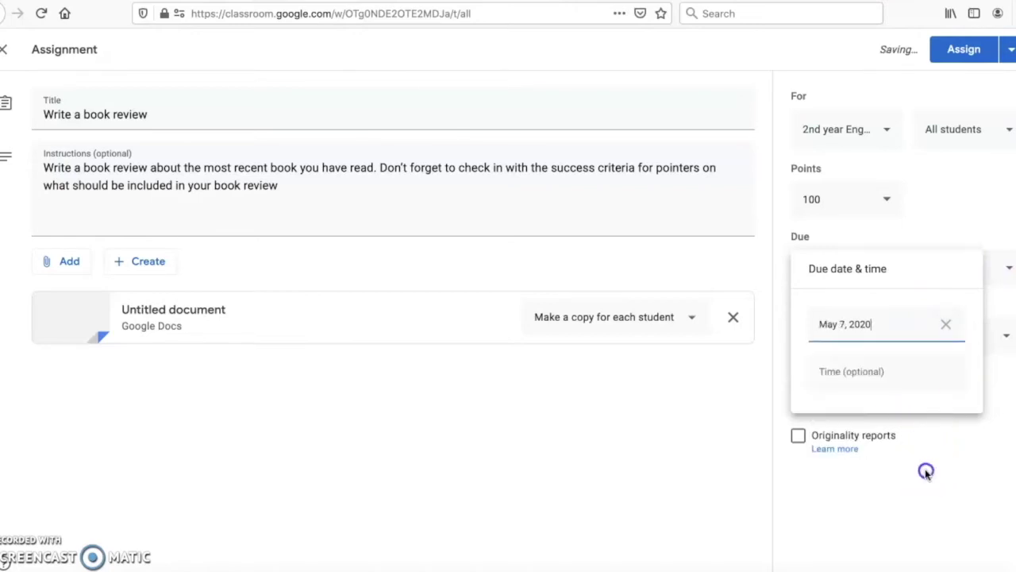
- File the book review assignment under the topic The Novel and assign it to the class
left_click(1002, 336)
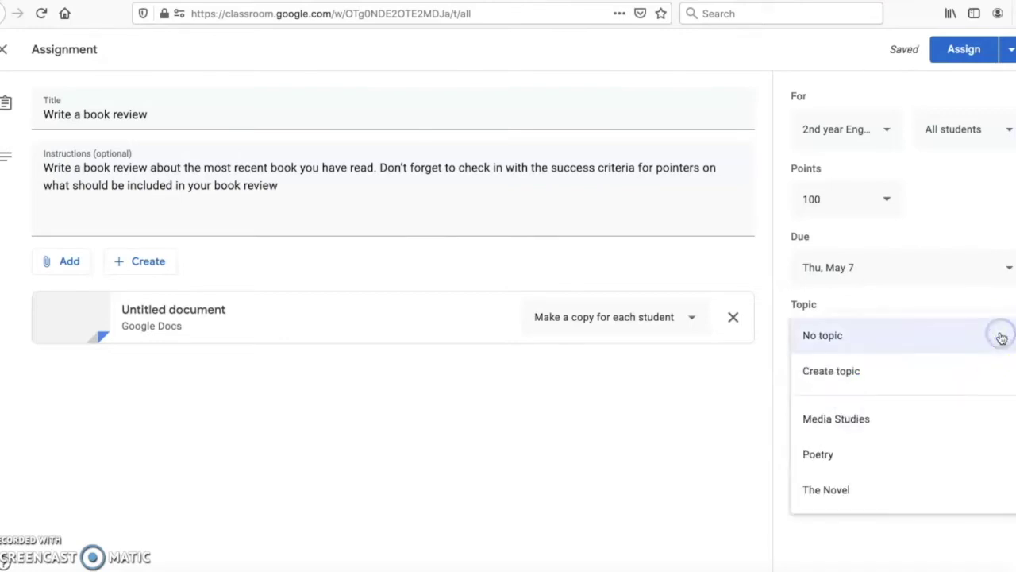
left_click(842, 491)
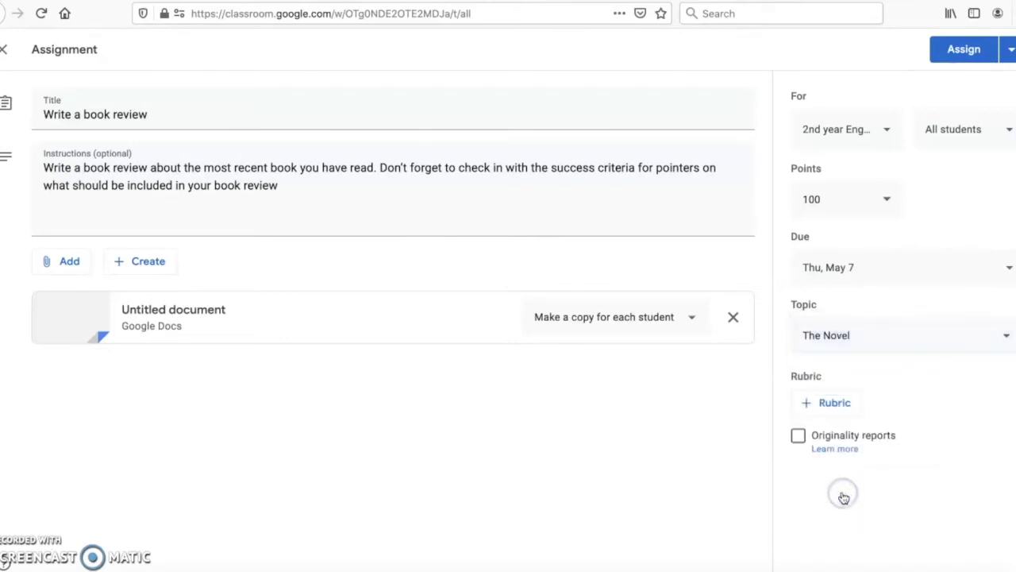
left_click(964, 53)
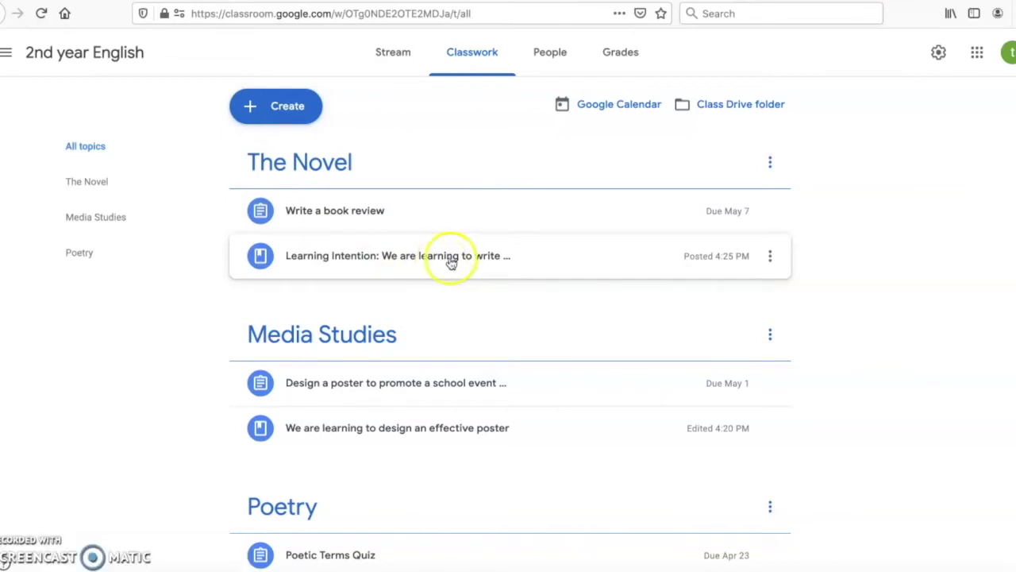
- Switch to the 2nd Year English class with submissions and open the first student's turned-in book review under The Novel
left_click(18, 543)
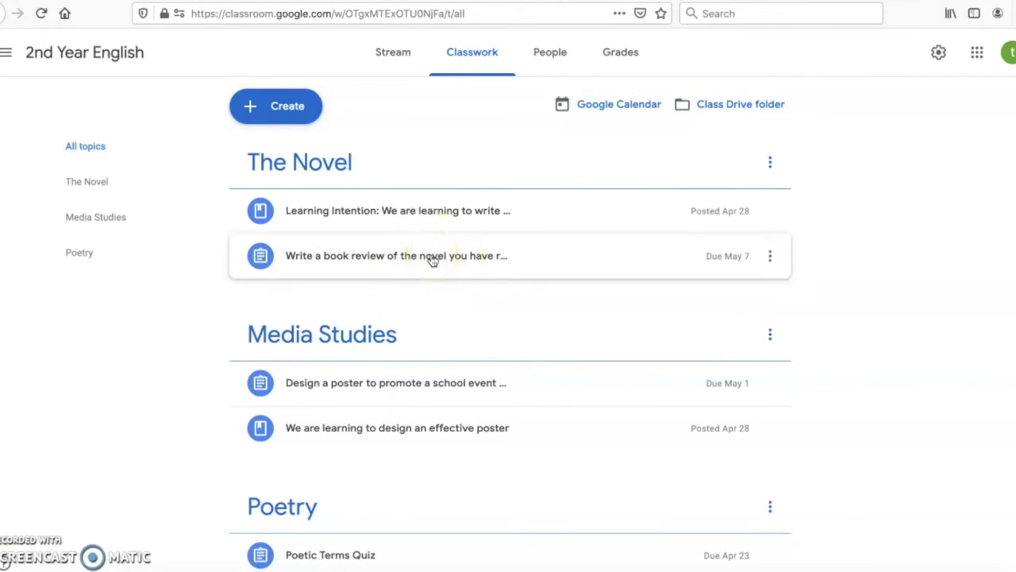
left_click(432, 261)
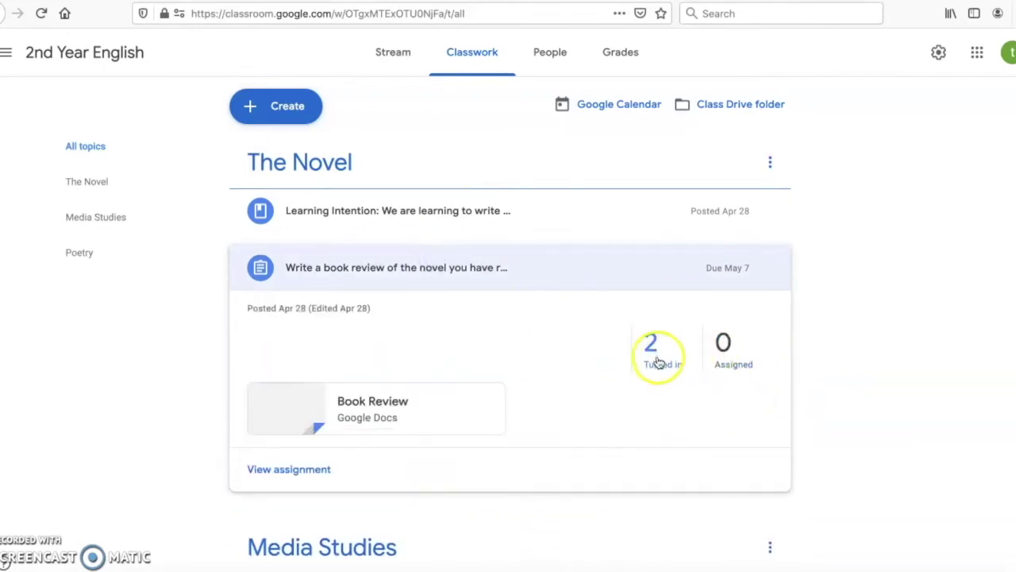
left_click(649, 359)
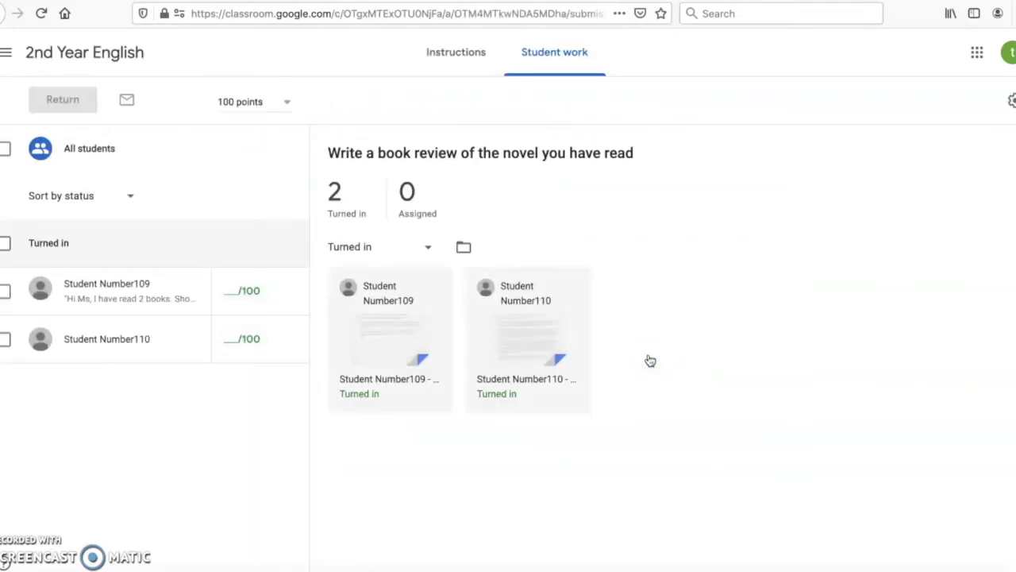
left_click(386, 341)
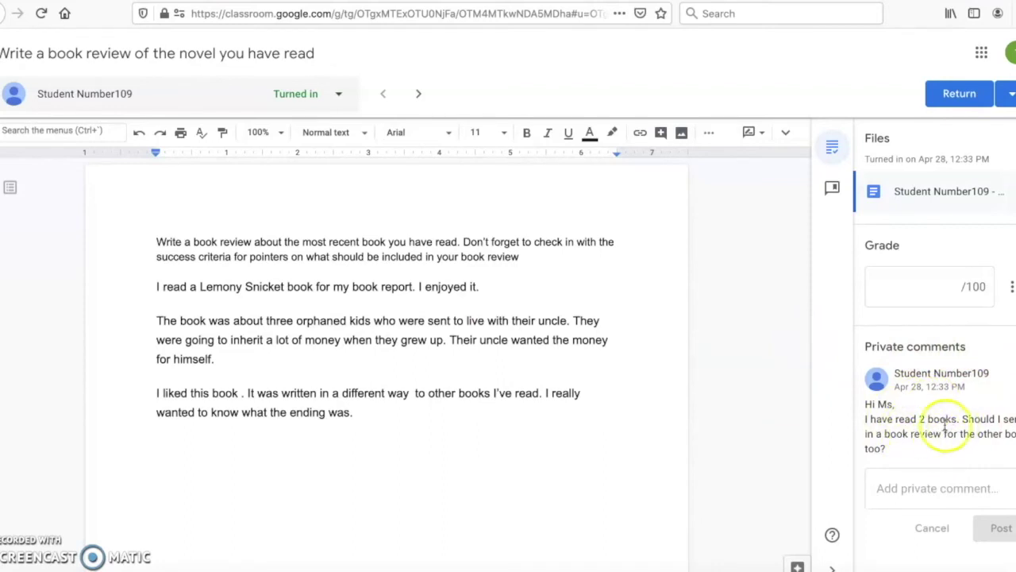
- Reply to the student's private comment with "yes that would be great"
left_click(892, 484)
type("yes that would be great")
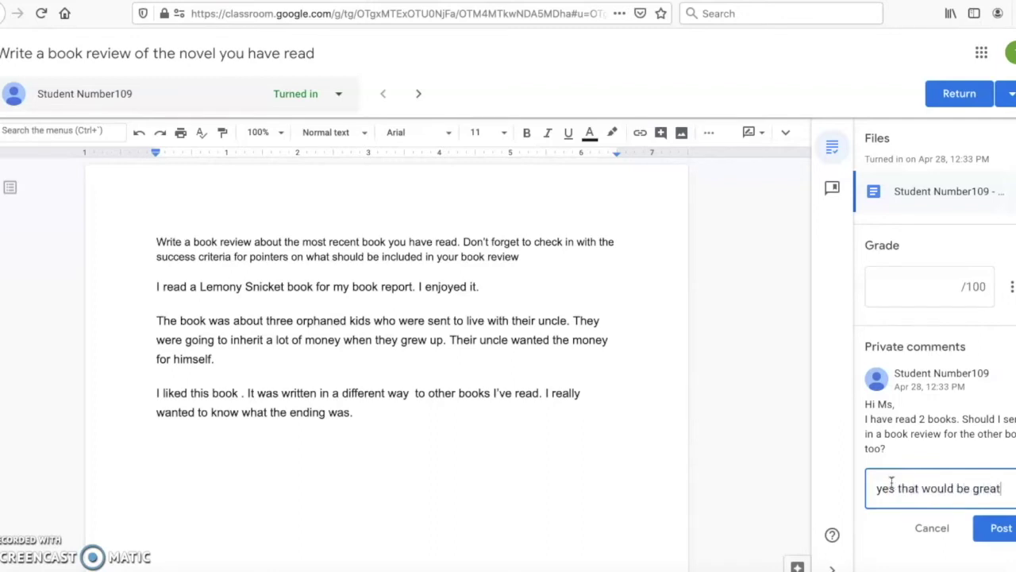
left_click(1007, 533)
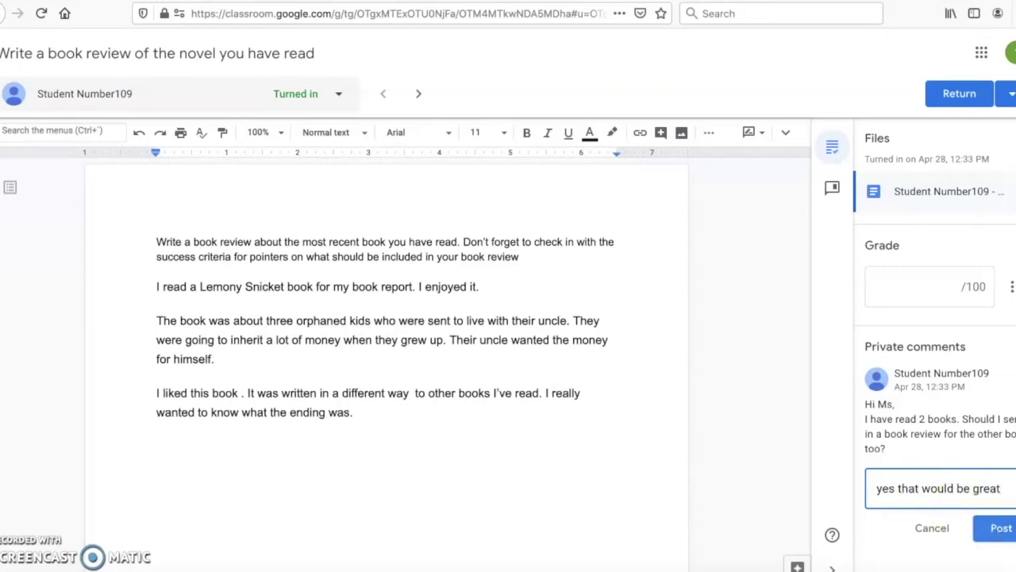
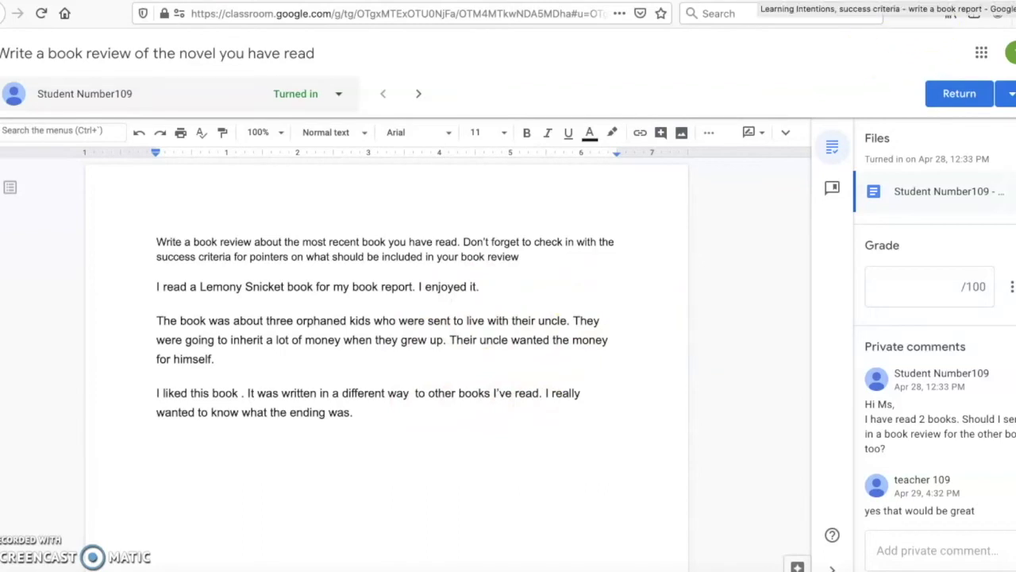
- Review the learning intention and success criteria document for the book report, then return to the student's submission
key("ctrl+Tab")
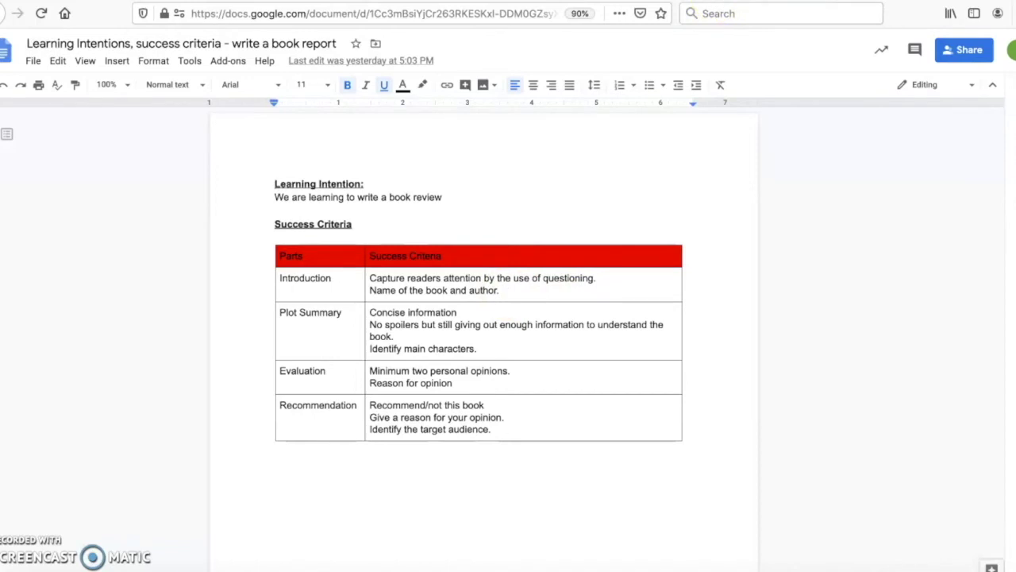
key("ctrl+Tab")
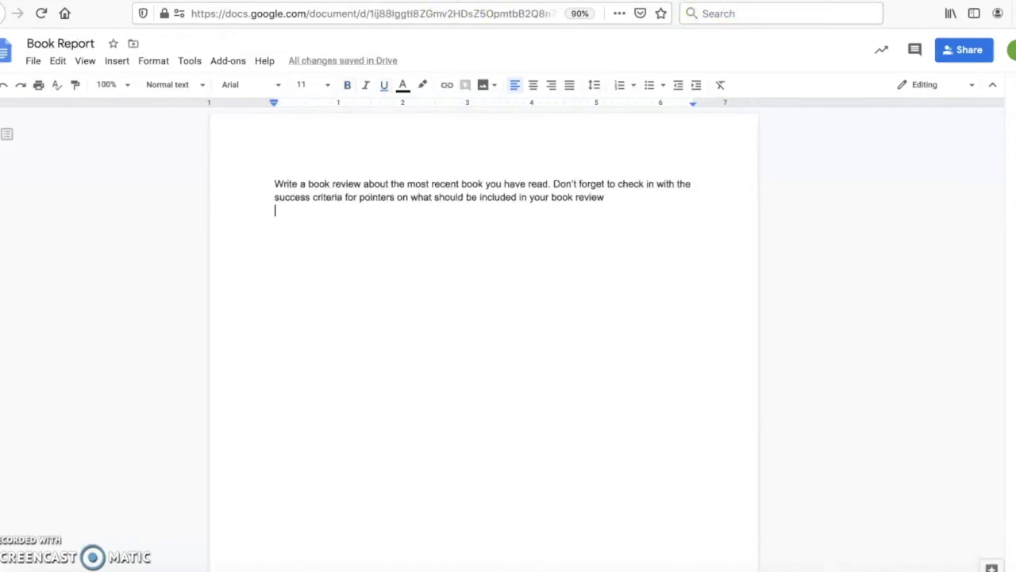
key("ctrl+Tab")
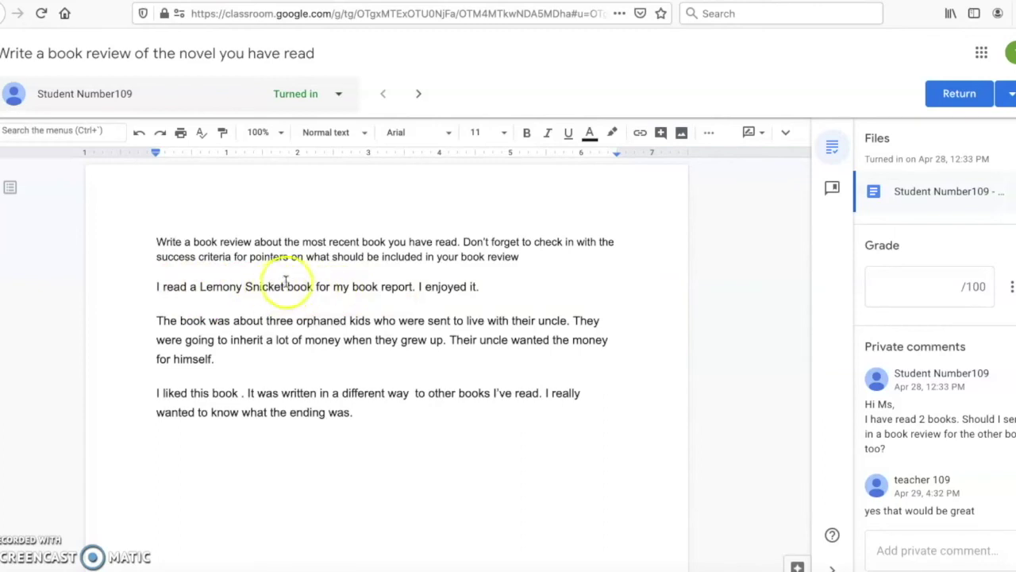
- Switch the student's document to Suggesting mode
left_click(201, 287)
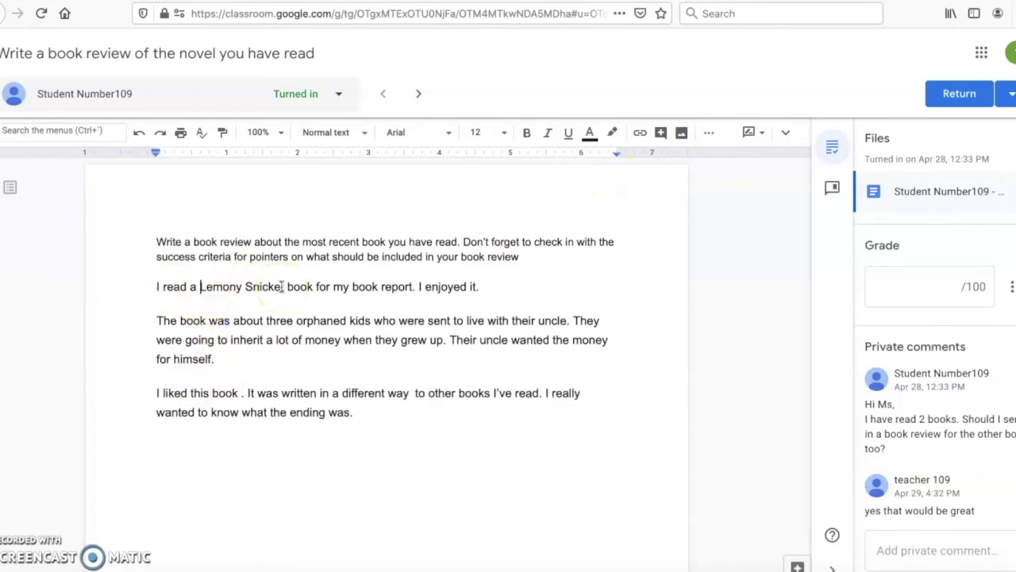
left_click(760, 136)
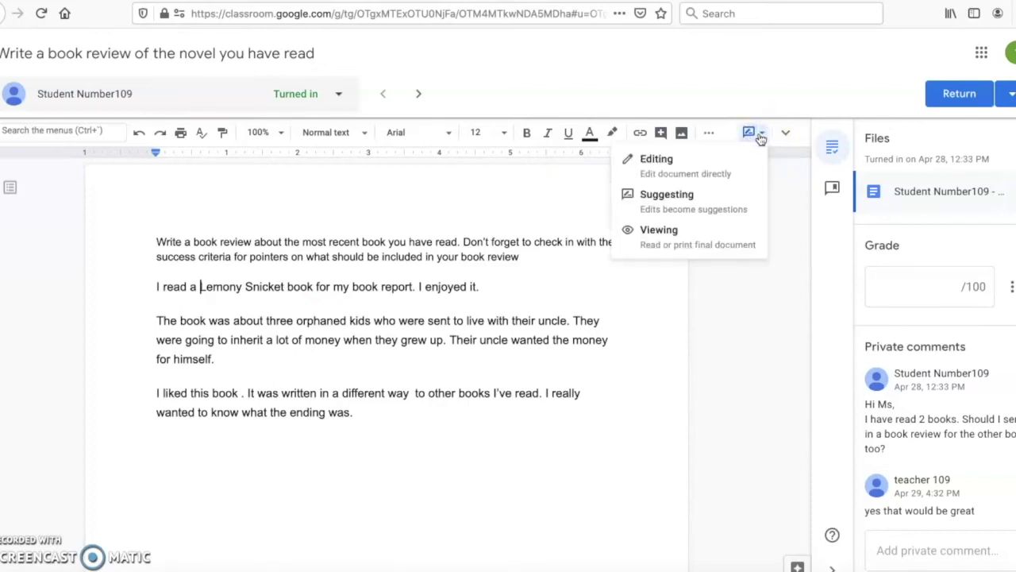
left_click(722, 173)
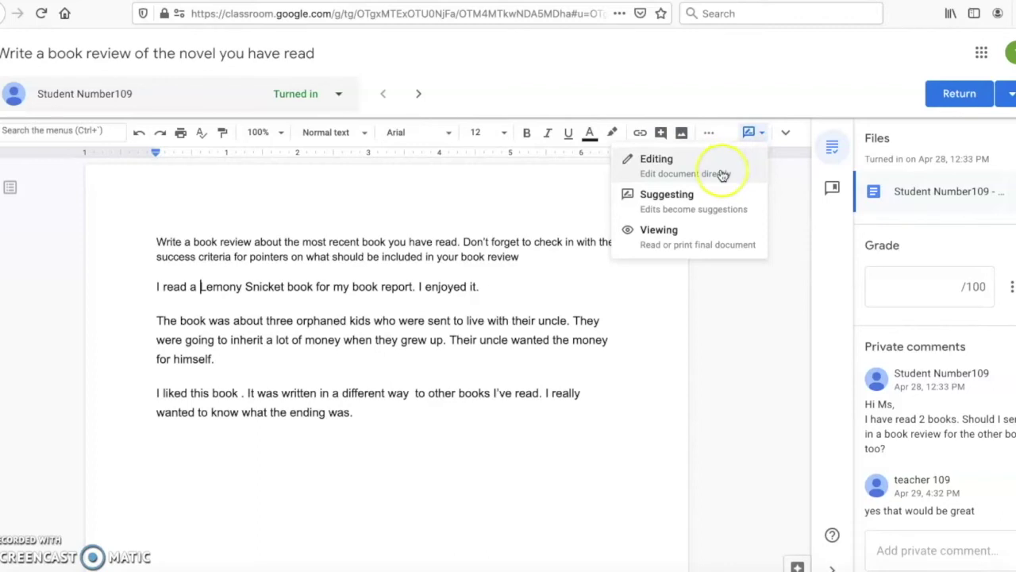
left_click(705, 207)
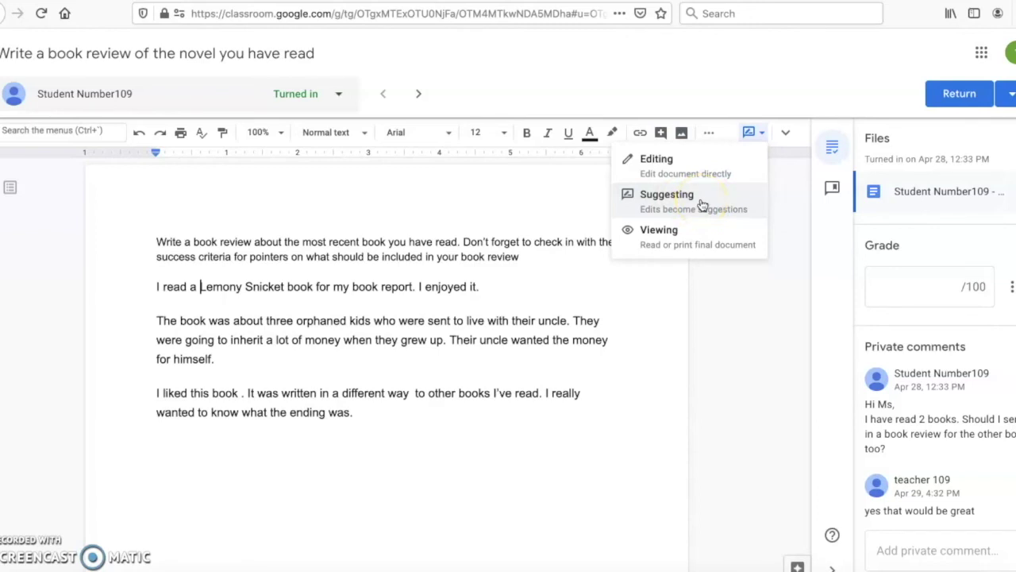
left_click(702, 204)
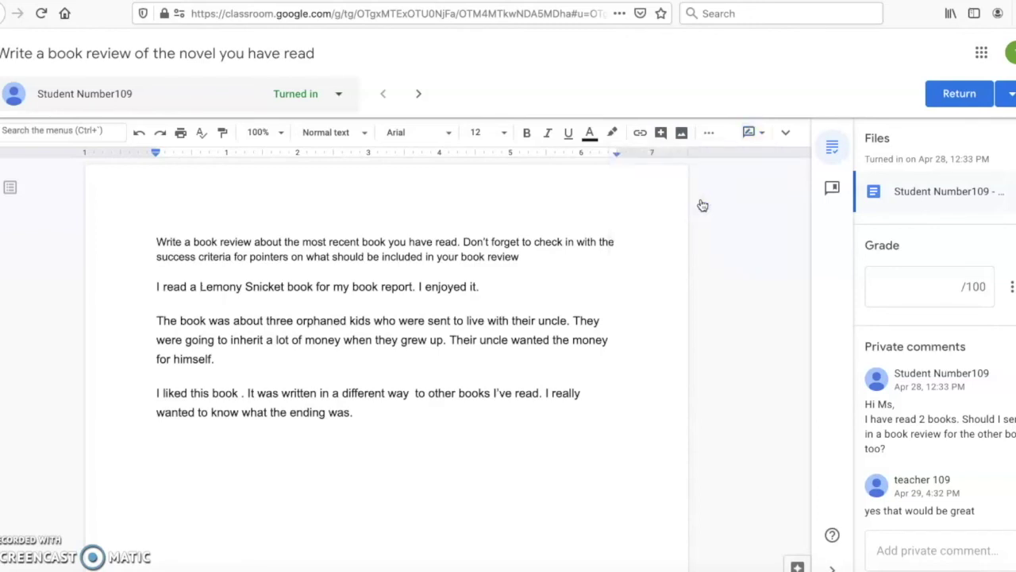
- Suggest adding "The Bad Beginning by" before "Lemony Snicket" in the review's first sentence
left_click(202, 287)
type("The Ba")
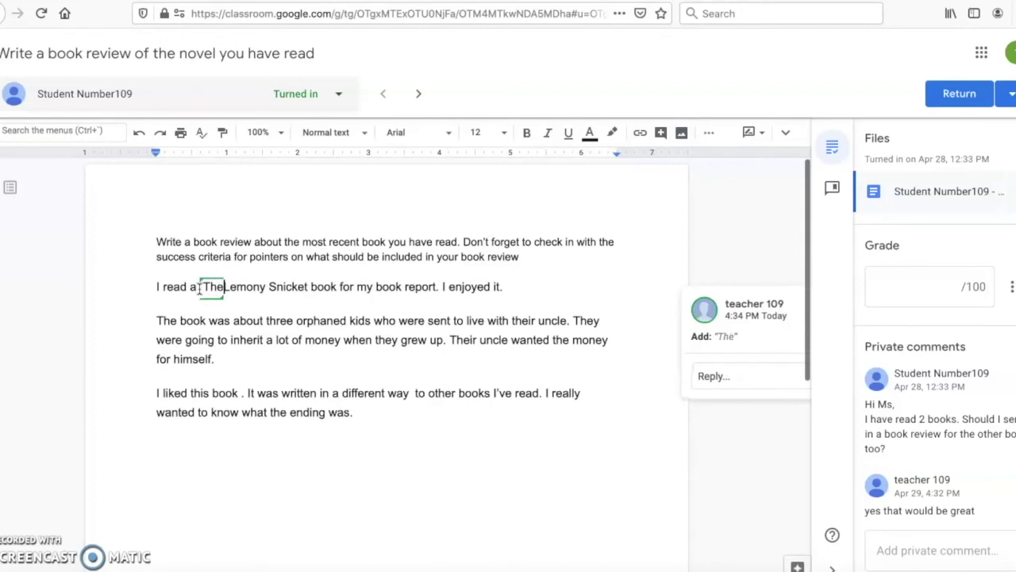
type("d Be")
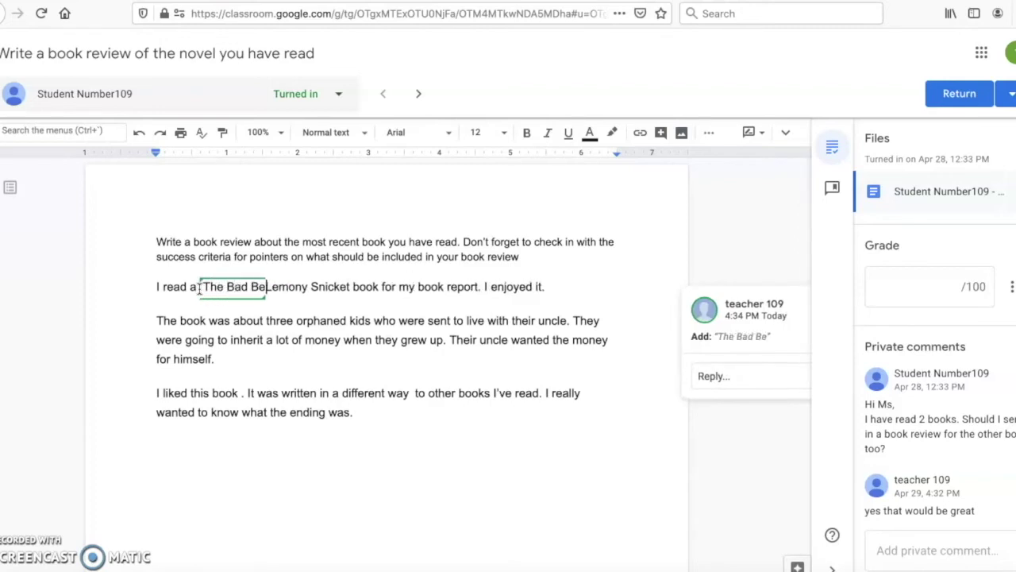
type("ginning ")
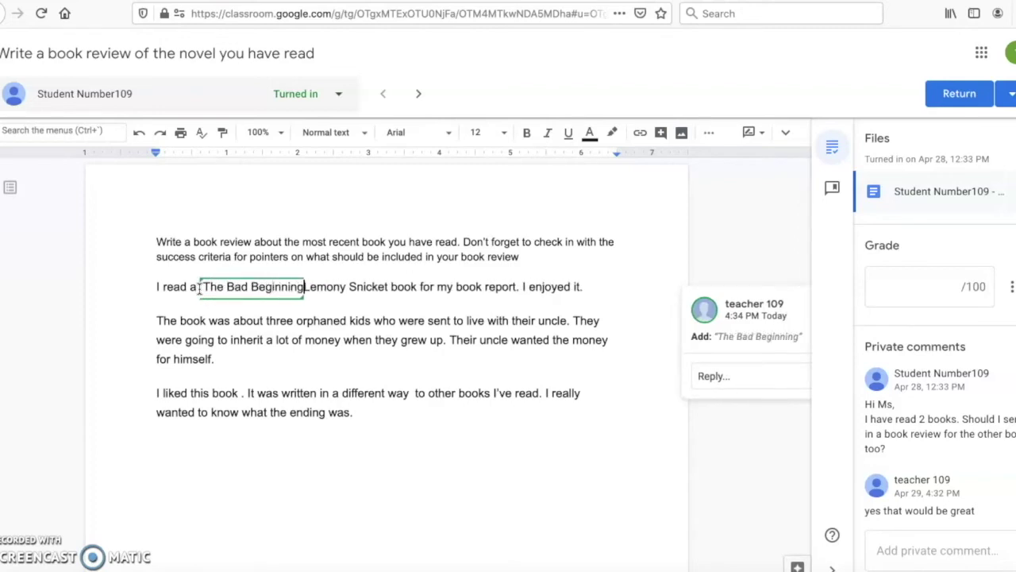
type("by")
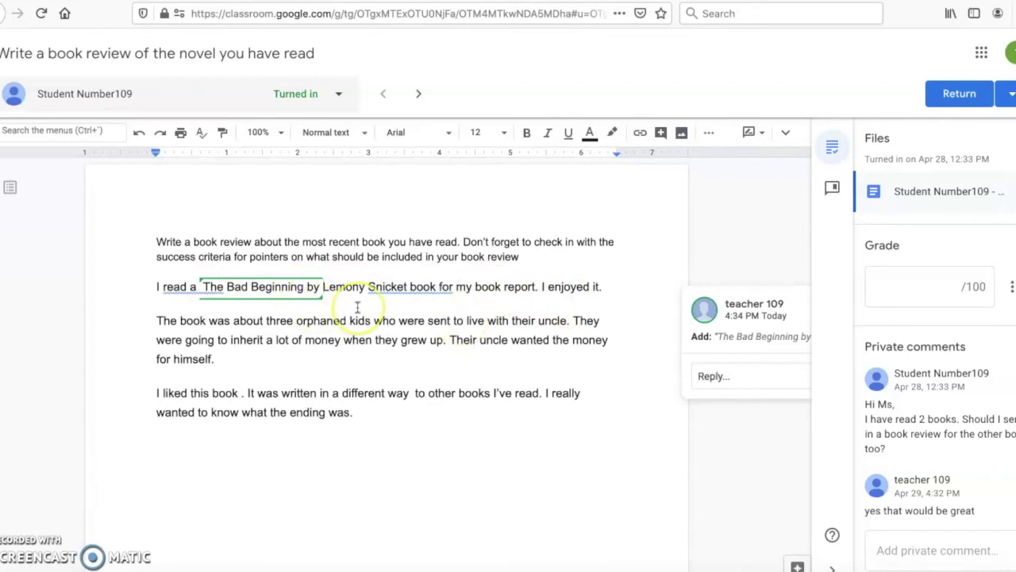
- Put the student's document in Editing mode and check the success criteria document before returning to the submission
left_click(754, 135)
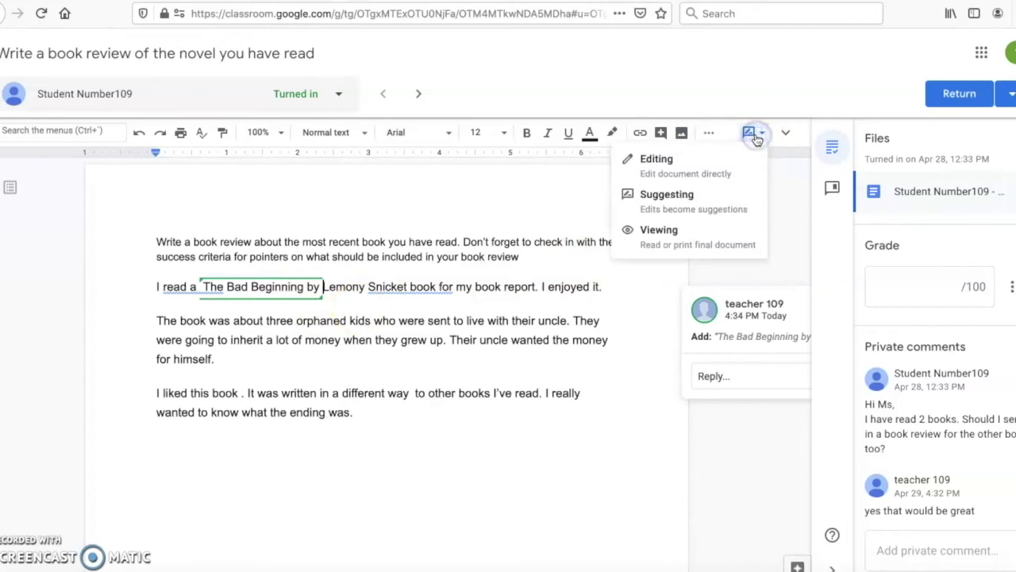
left_click(692, 172)
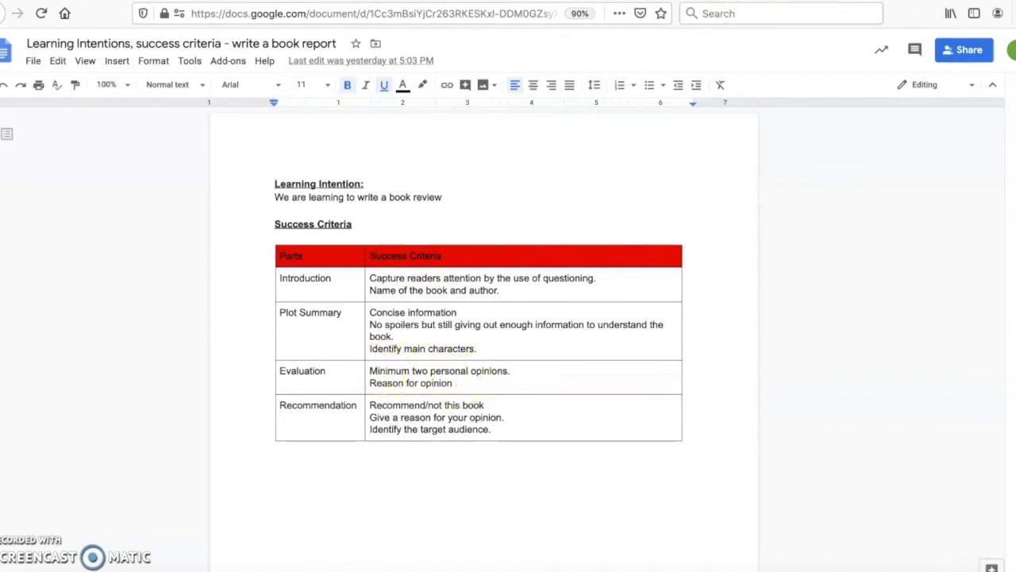
key("ctrl+Tab")
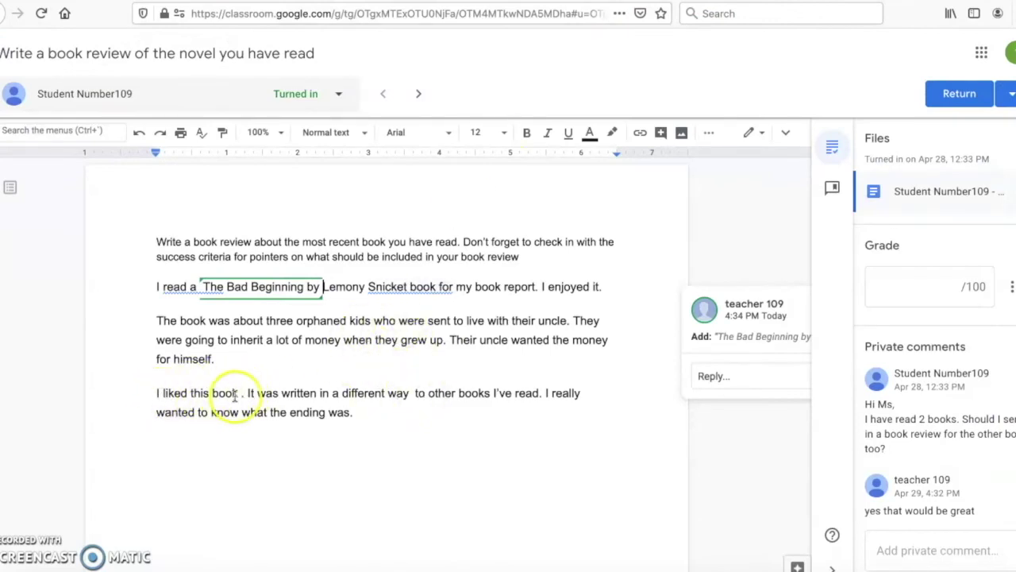
- Comment "Tell me more.. why did you like it?" on the words "I liked this book" in the last paragraph
left_click_drag(236, 392, 151, 393)
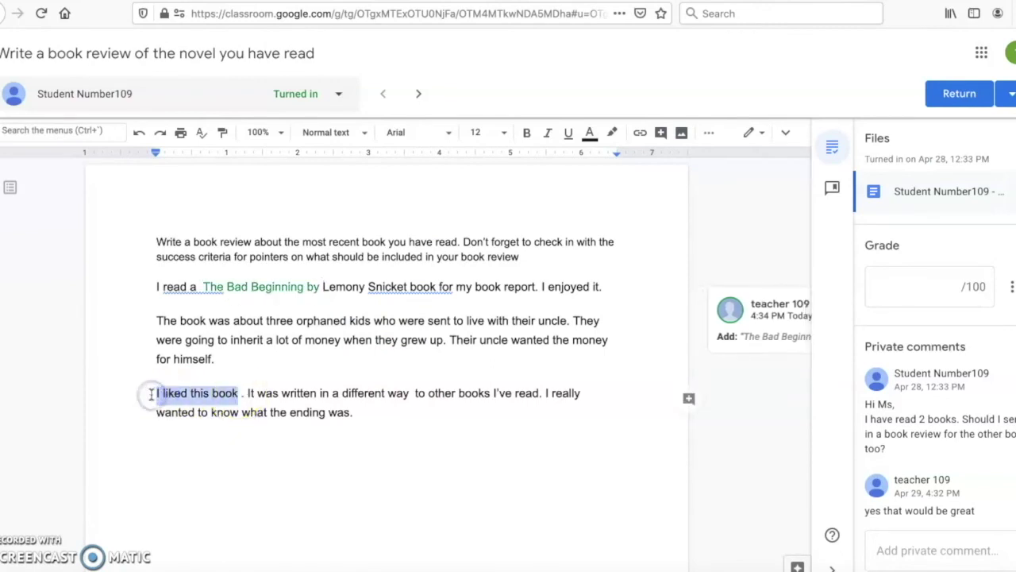
left_click(688, 400)
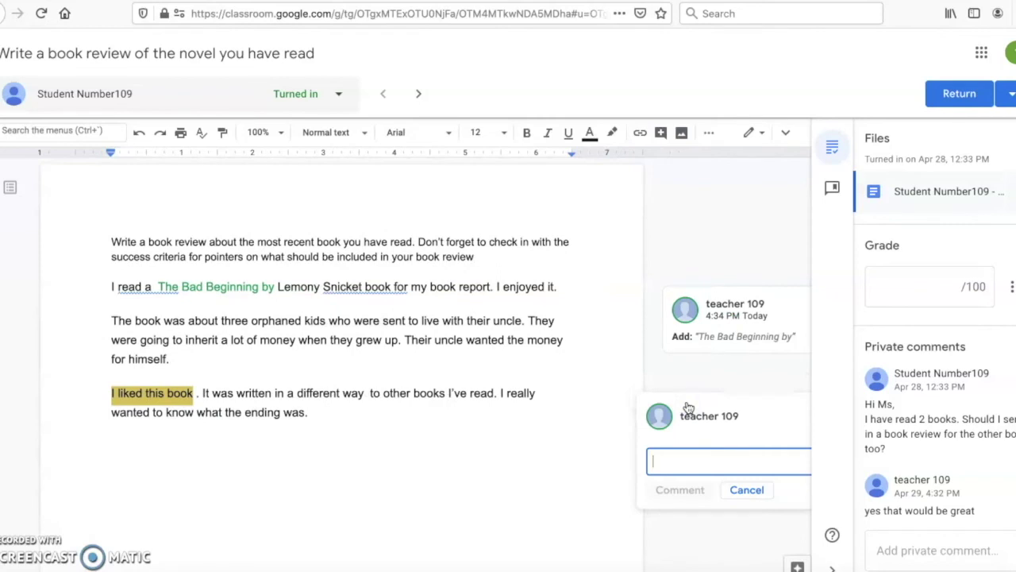
type("Tell")
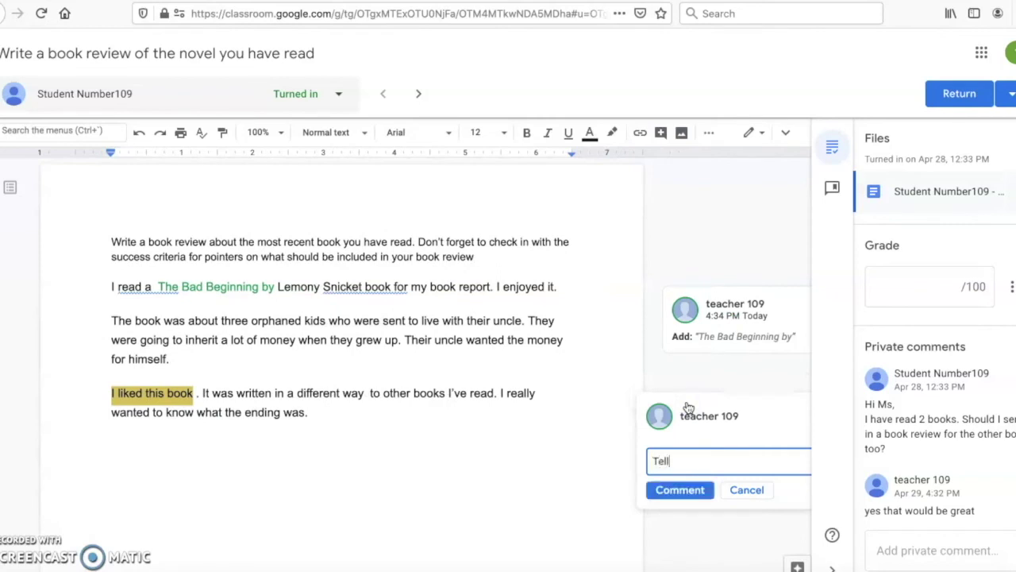
type(" me more.. why did you like it?")
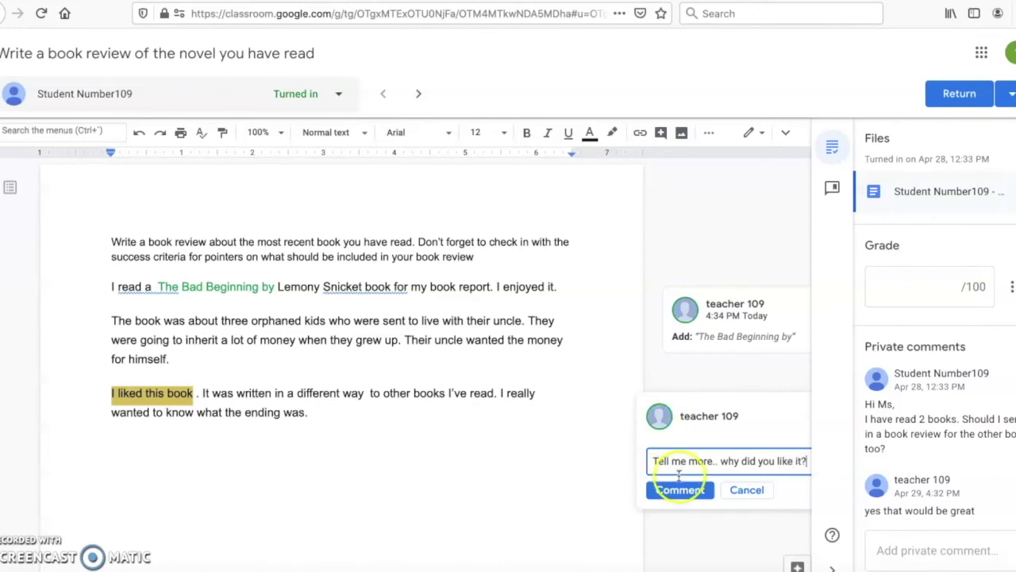
left_click(680, 489)
- Comment "How was it different? for example did the author use humour?" on the words "a different way" in the last paragraph
left_click(347, 419)
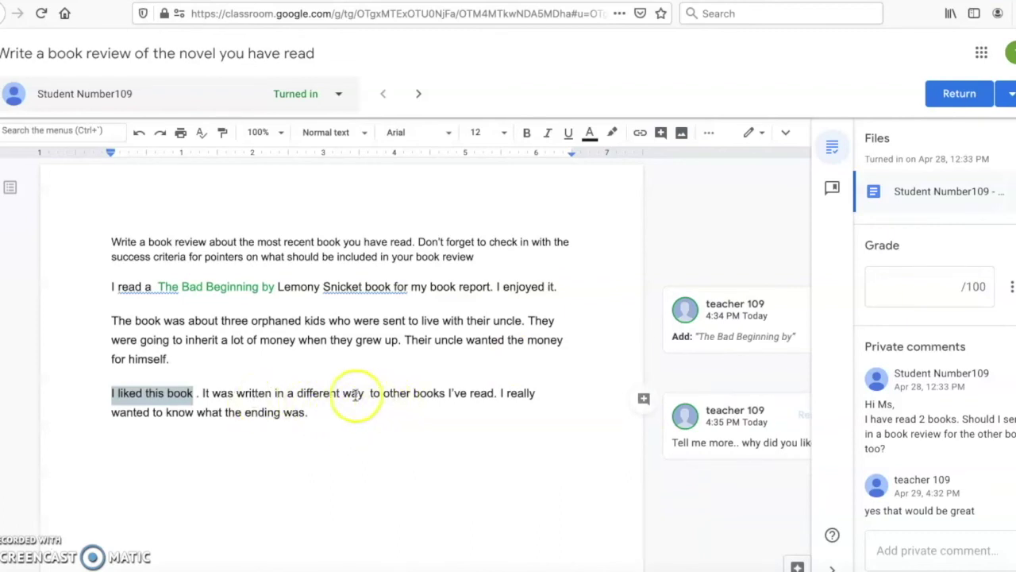
left_click(289, 392)
left_click_drag(289, 392, 364, 394)
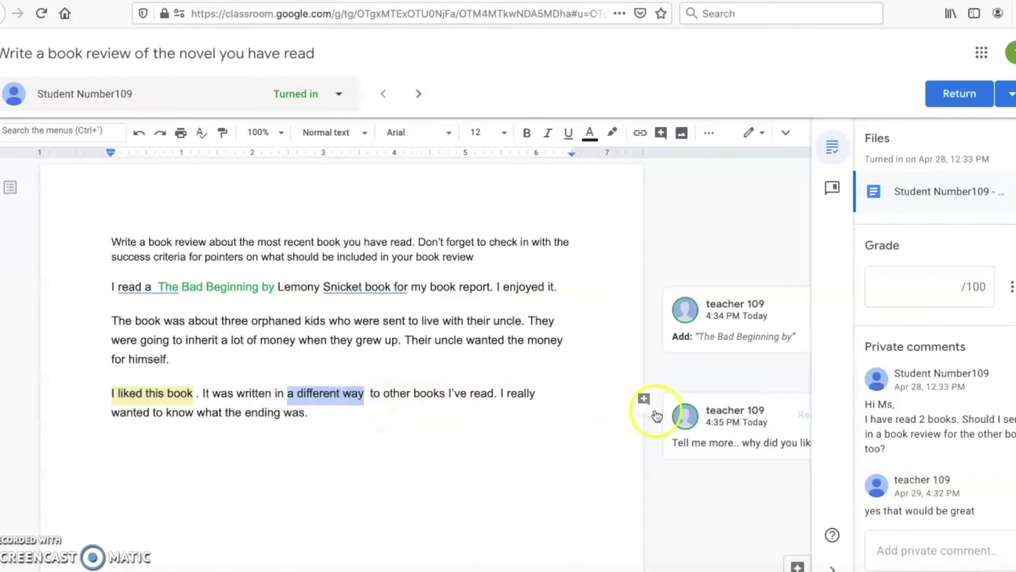
left_click(643, 401)
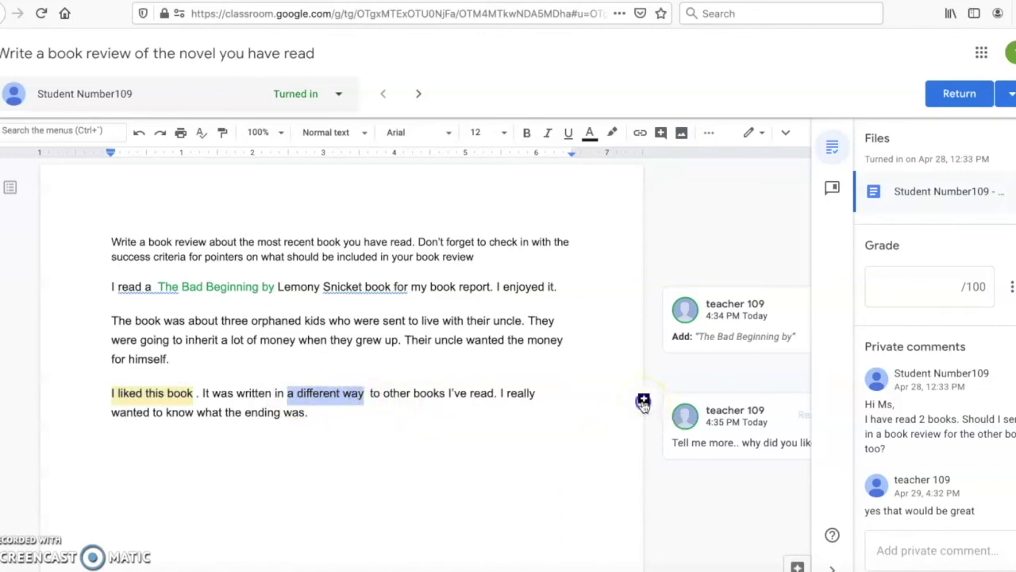
left_click(716, 461)
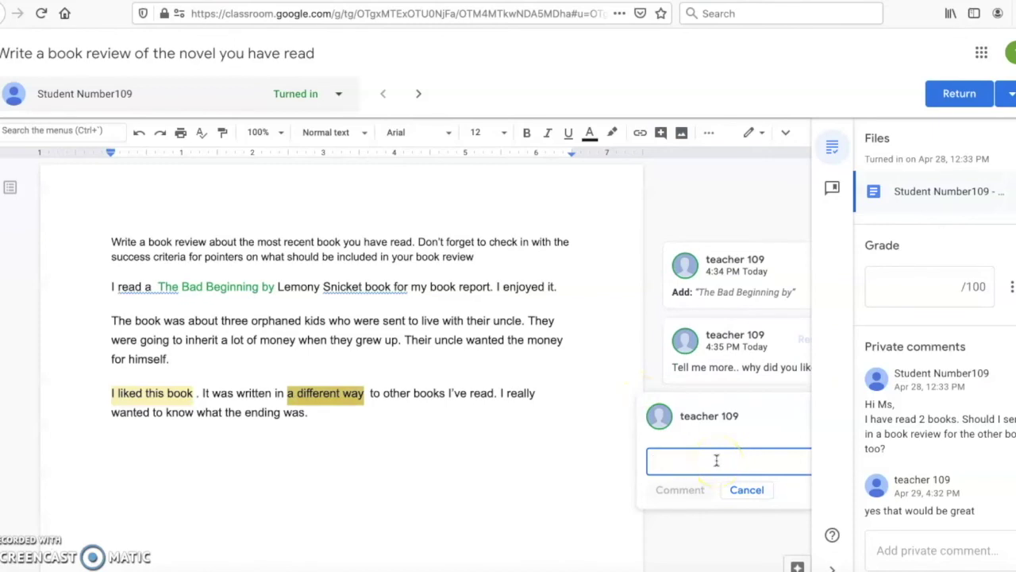
type("H")
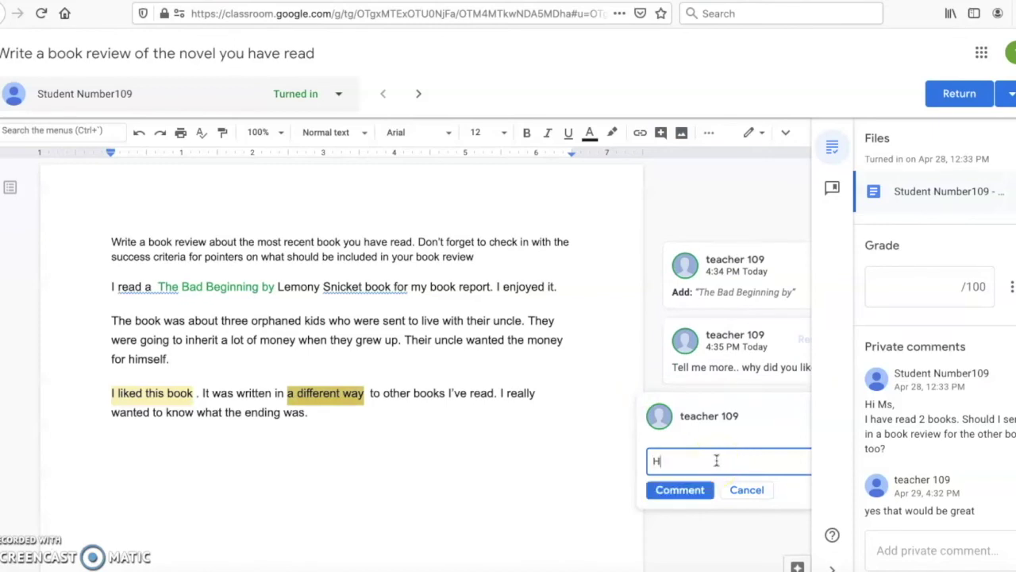
type("ow was it differen")
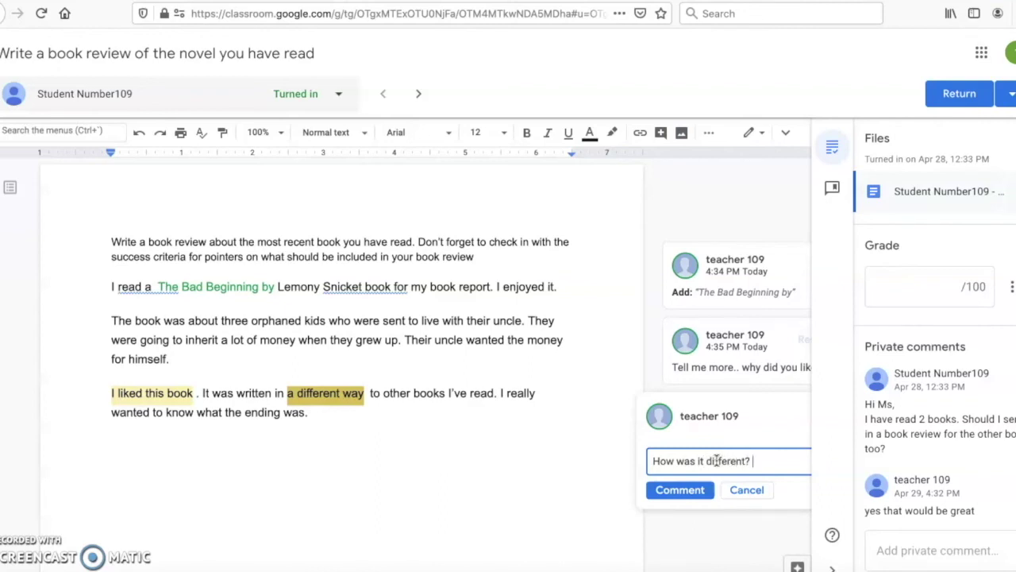
type("t? for example did")
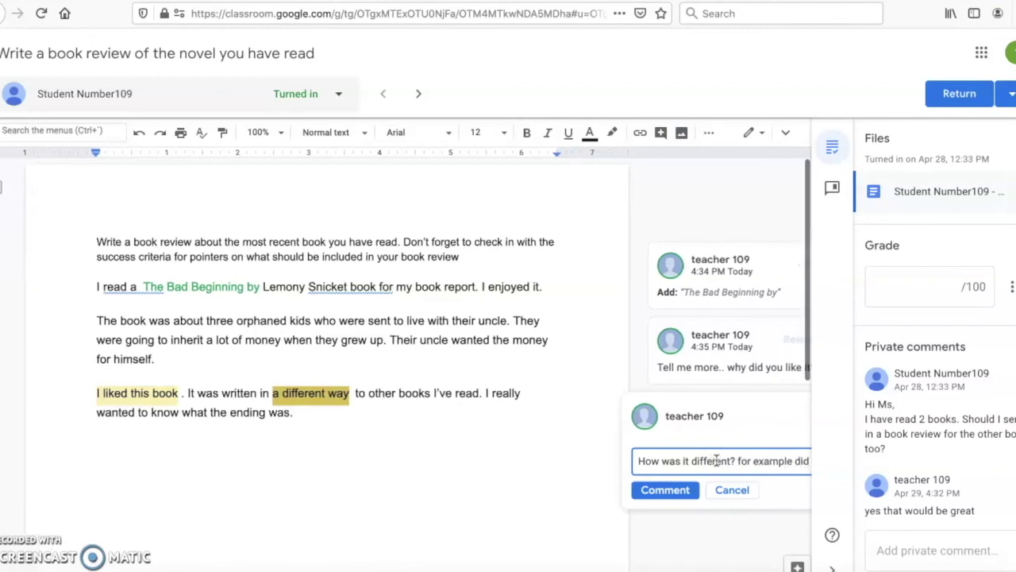
type(" the author use humour?")
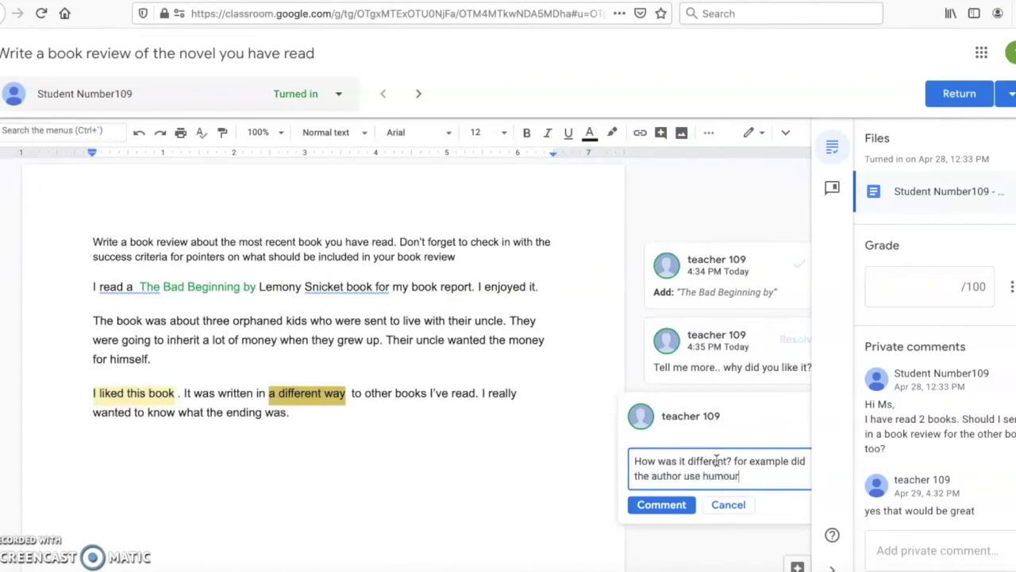
left_click(665, 506)
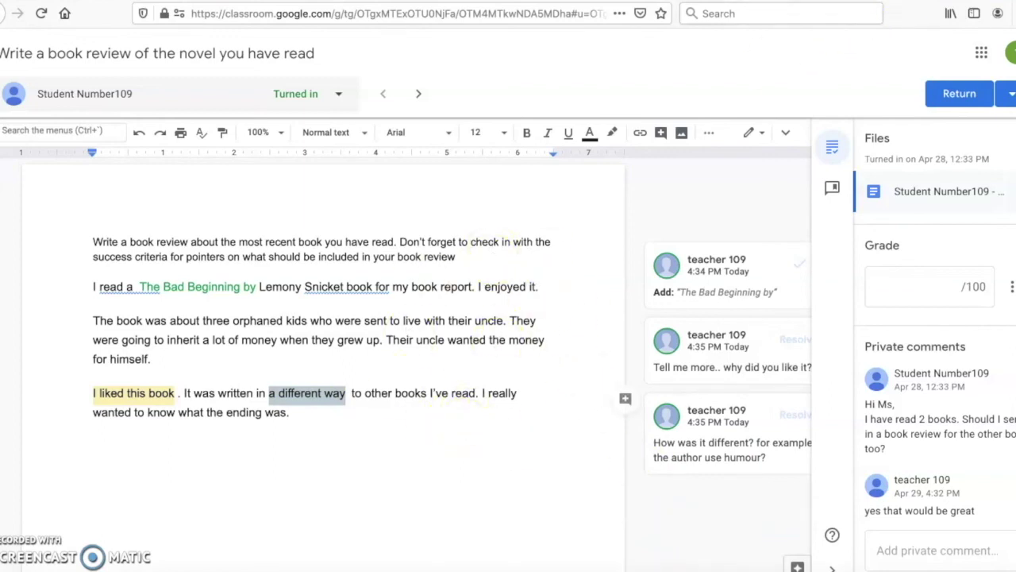
- Check the success criteria document, then add "Please look over the success criteria and check what you have written." below the student's review
key("ctrl+Tab")
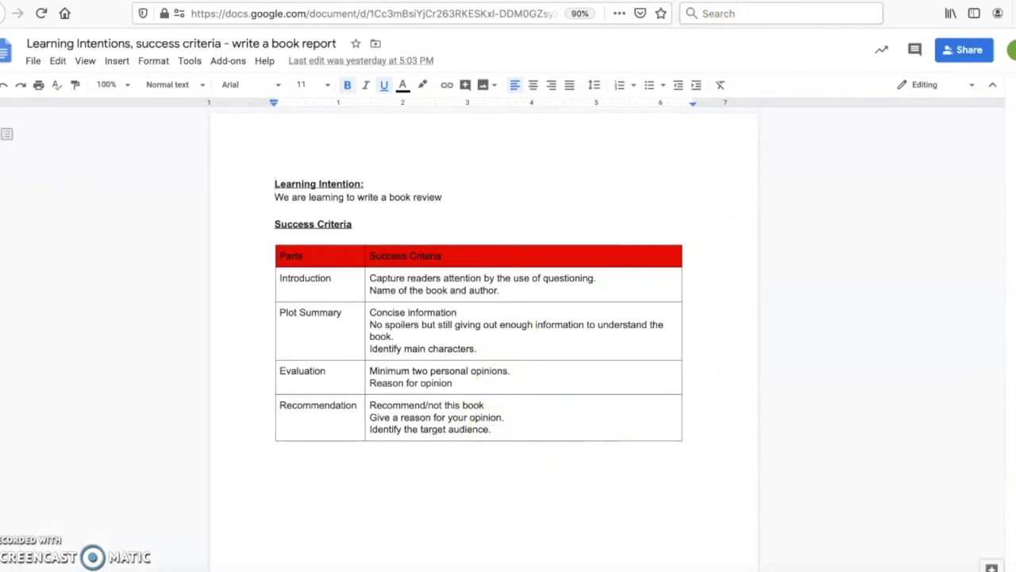
key("ctrl+shift+Tab")
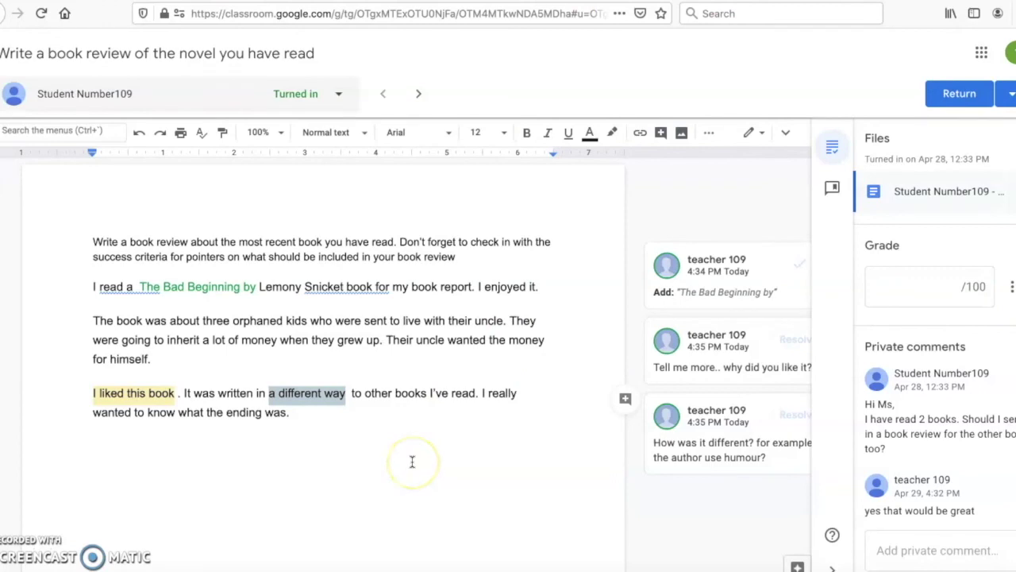
left_click(97, 461)
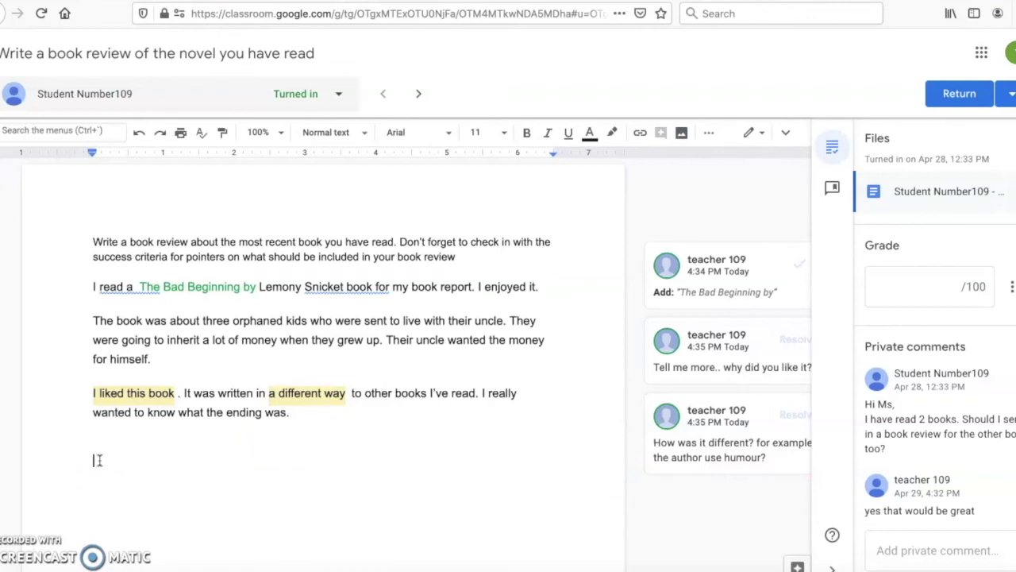
type("Flease loo")
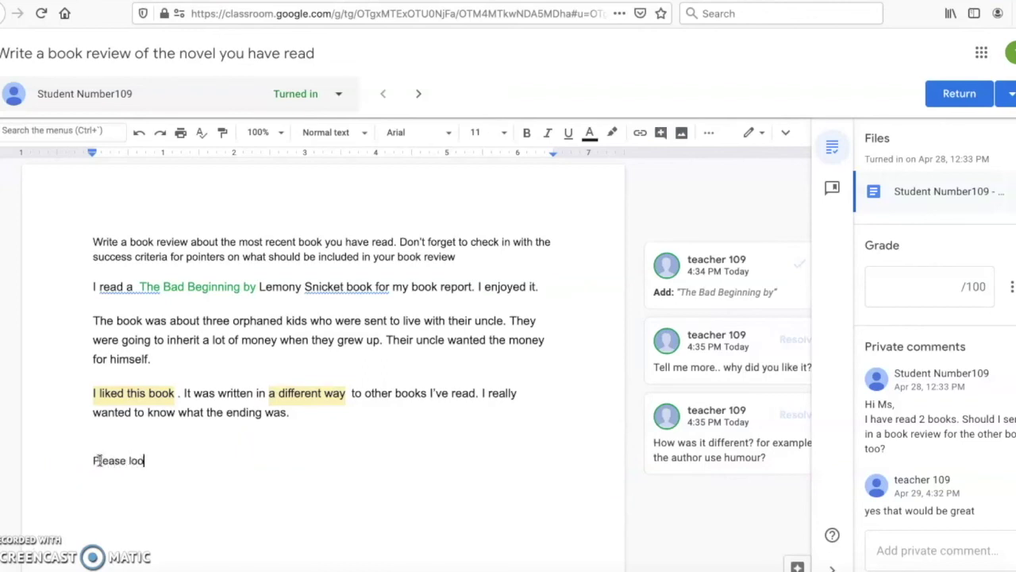
type("k over the success criteria and check")
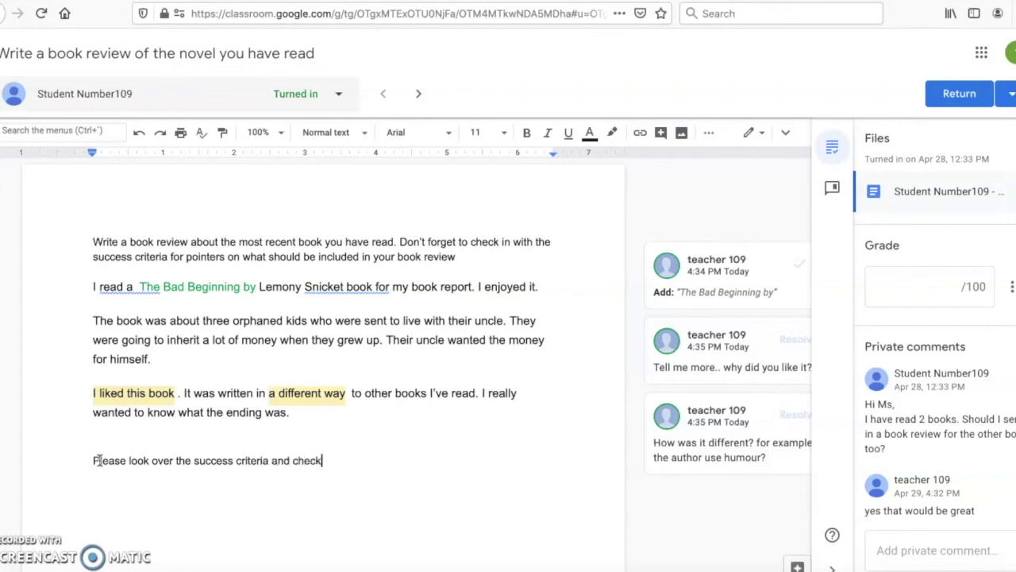
type(" what you have written.")
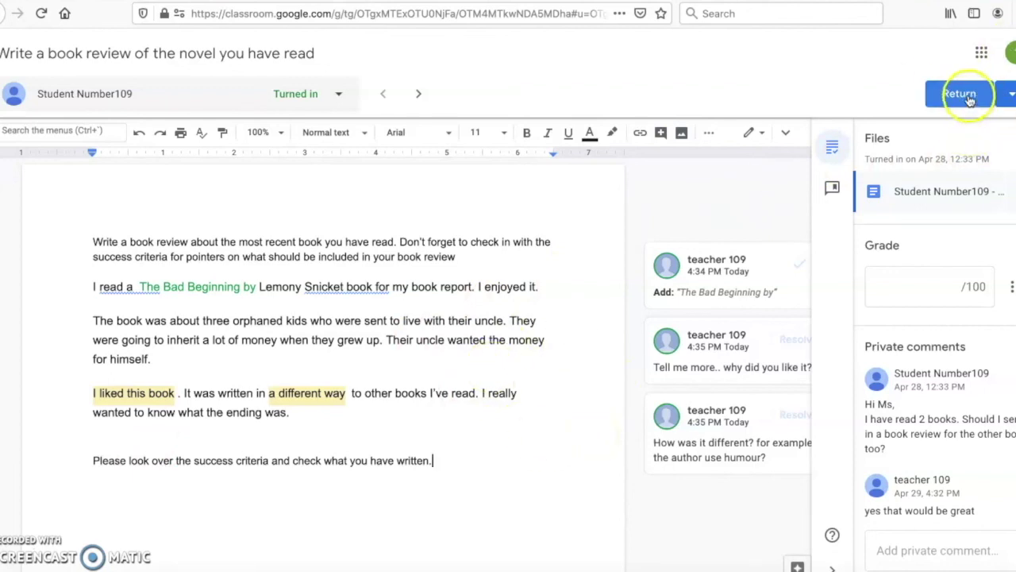
- Look at the return options and the next student's submitted review, backing out of returning that submission
left_click(1011, 94)
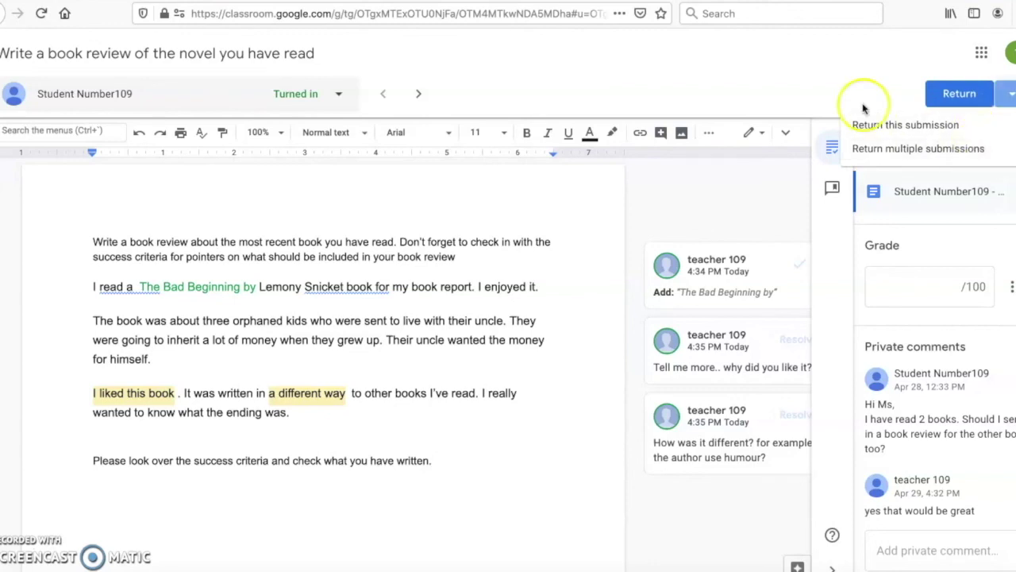
left_click(847, 82)
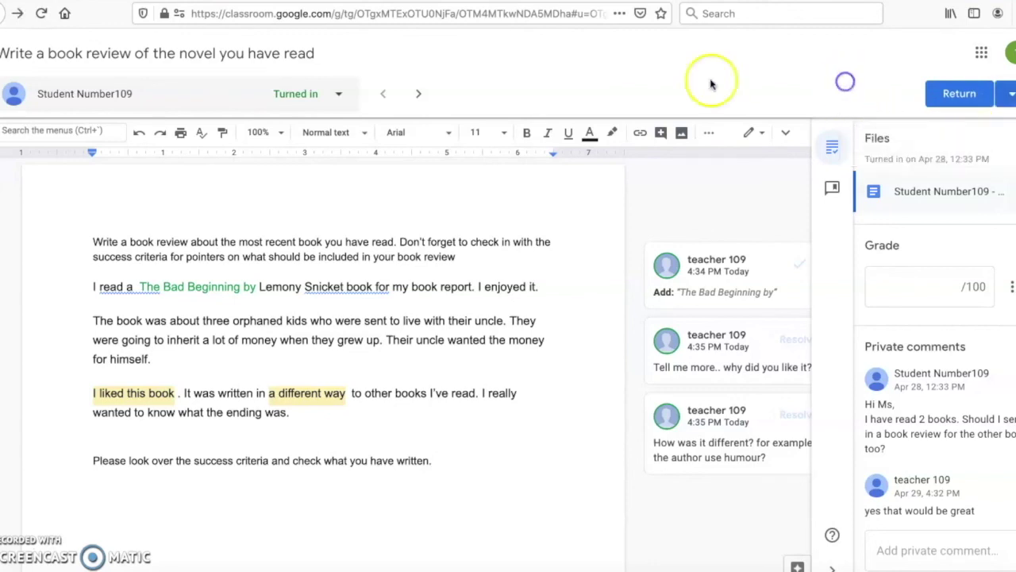
left_click(421, 96)
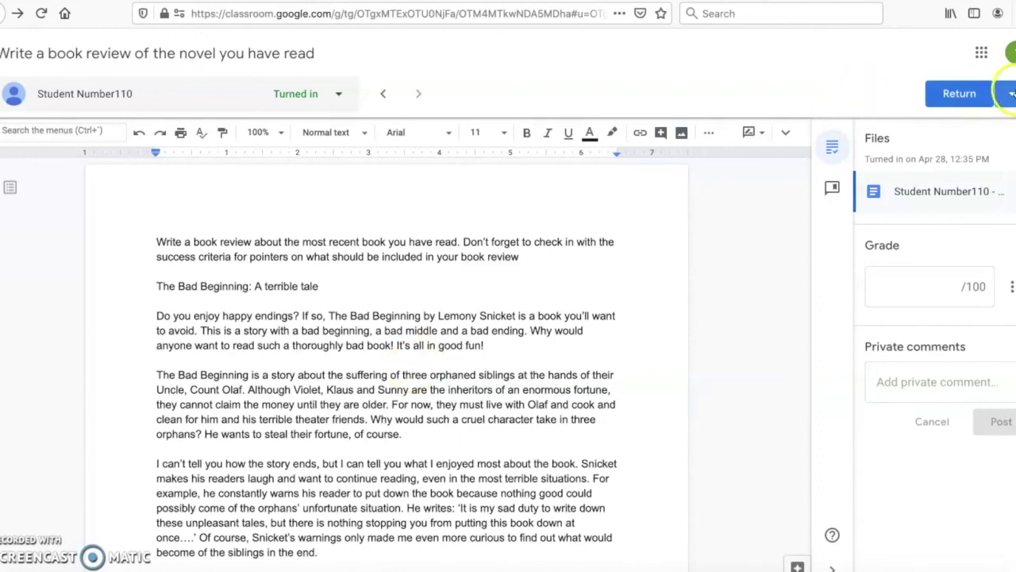
left_click(1012, 93)
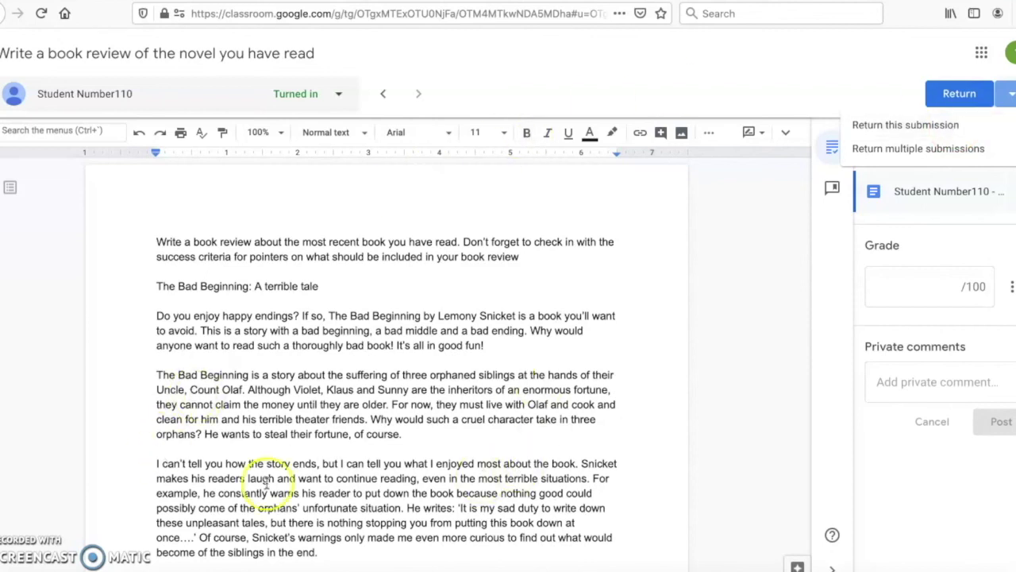
left_click(385, 97)
left_click(526, 330)
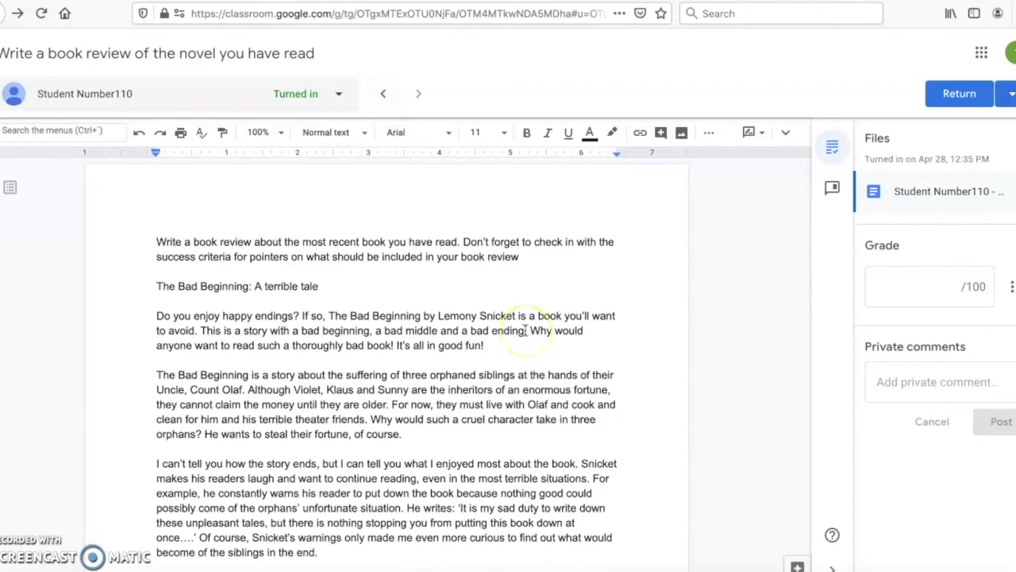
left_click(959, 95)
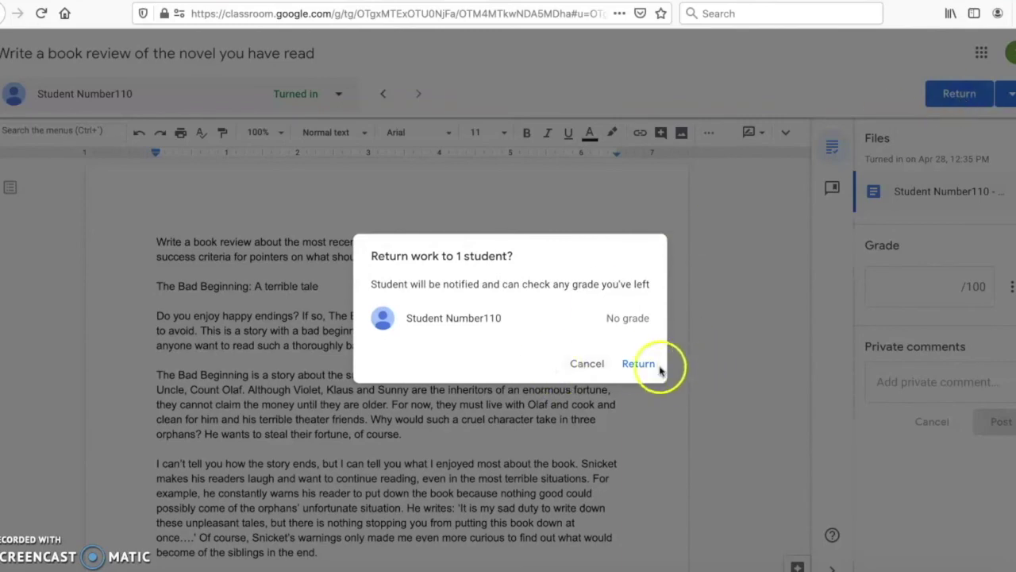
left_click(585, 363)
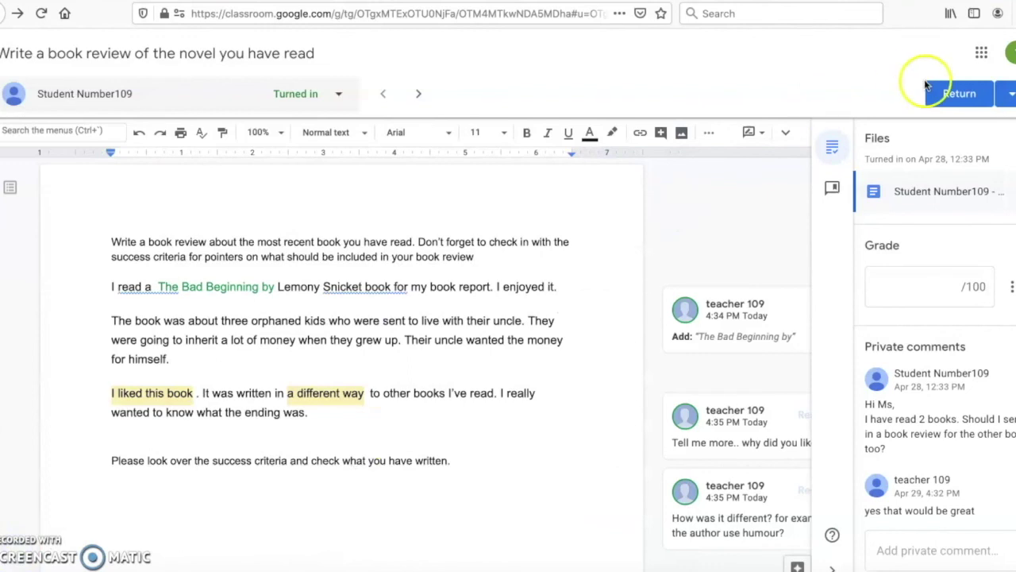
- Return the commented book review to the first student without a grade
left_click(966, 94)
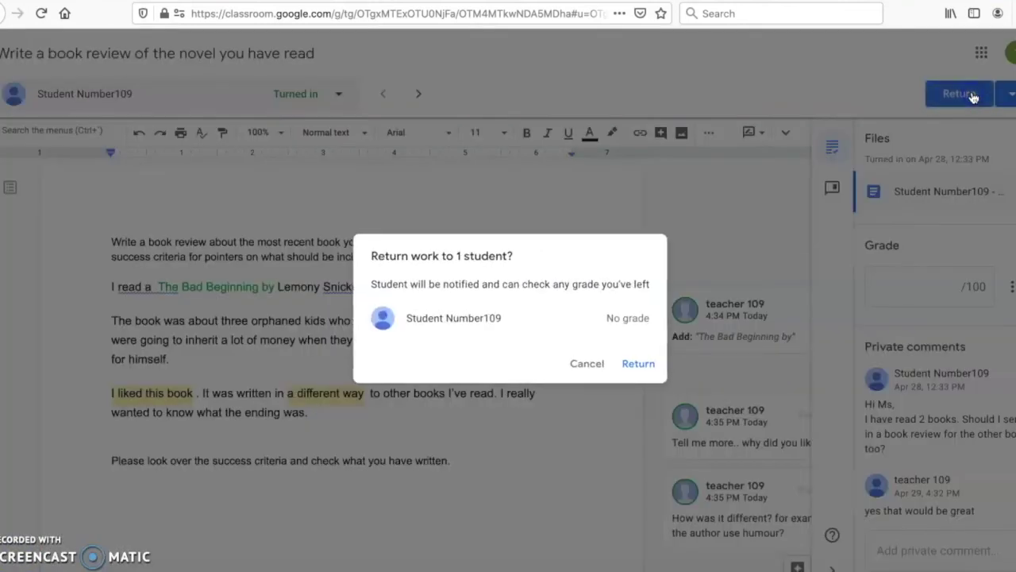
left_click(639, 365)
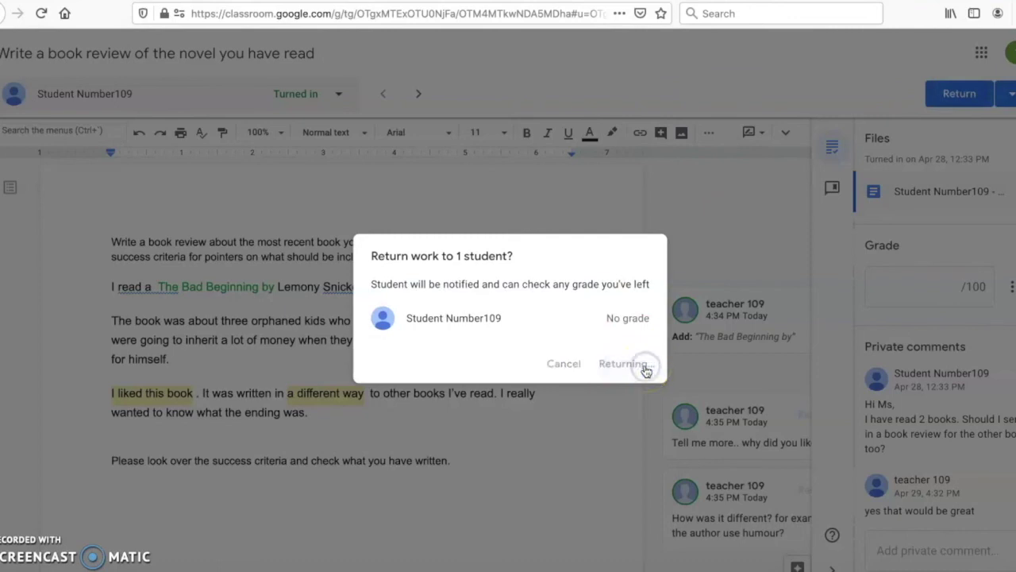